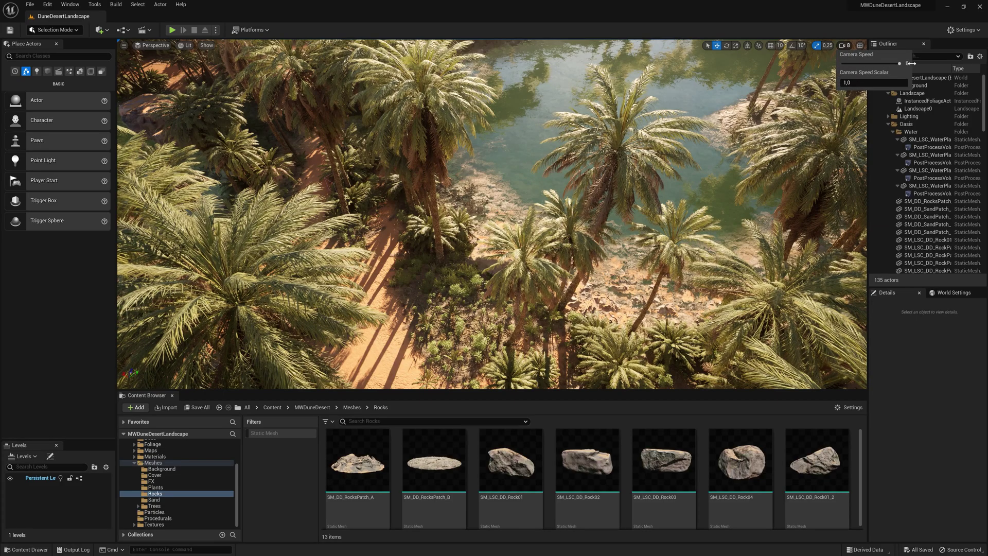
Examine the existing oasis from above, including its three ponds, palm trees and procedural foliage volumes
key("s")
right_click_drag(492, 215, 505, 164)
key("a")
right_click_drag(622, 225, 679, 216)
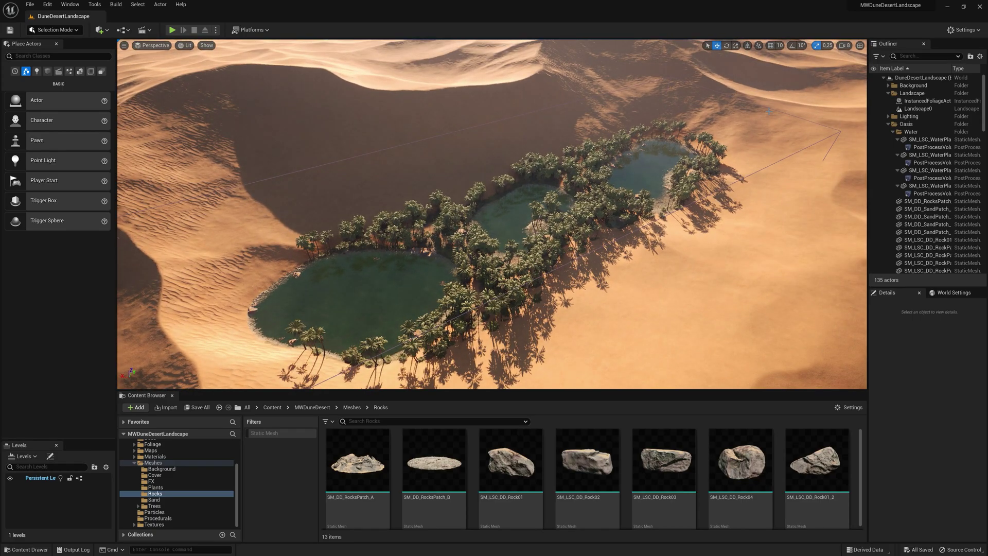
left_click(498, 121)
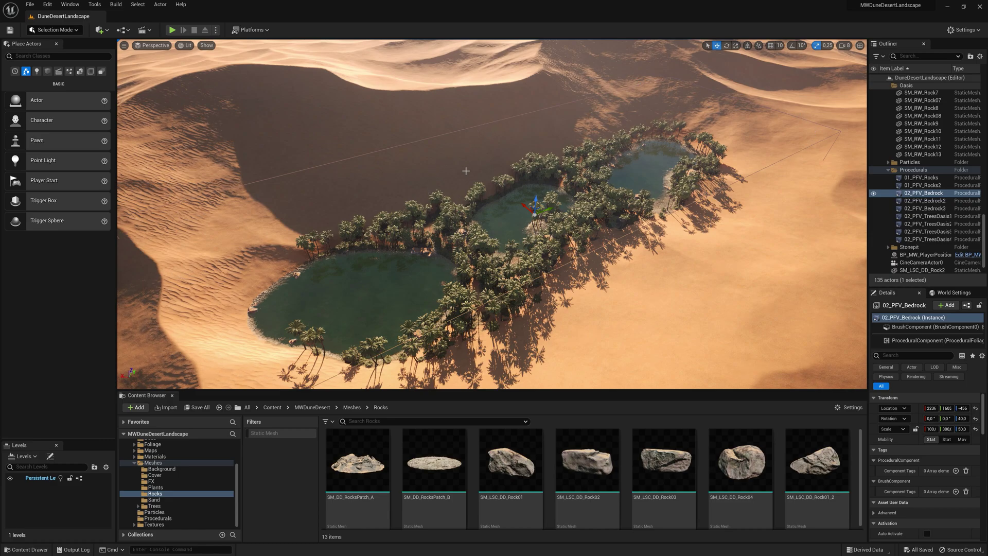
right_click_drag(630, 219, 595, 202)
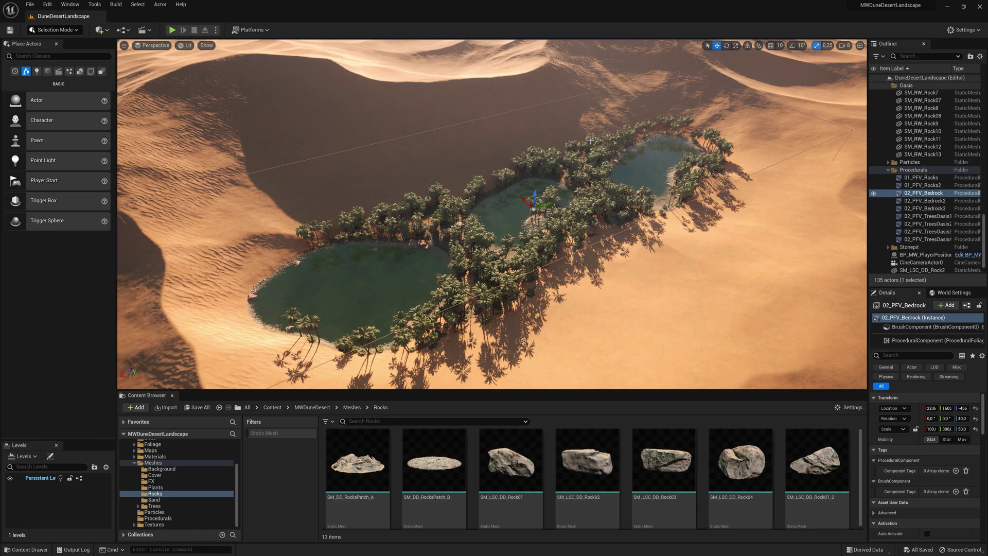
mouse_move(613, 225)
right_mouse_down()
mouse_move(619, 207)
mouse_move(613, 225)
right_mouse_up()
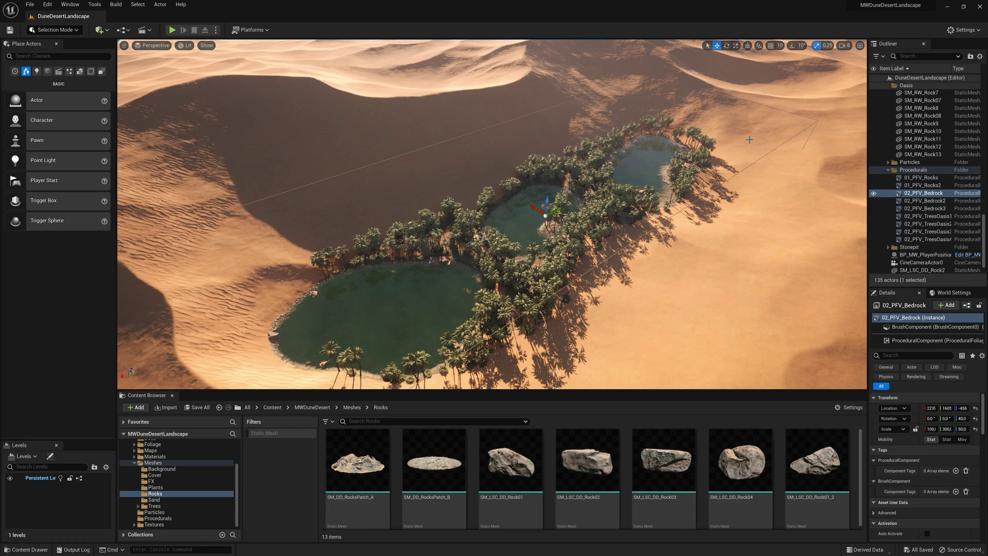
right_click_drag(741, 217, 718, 230)
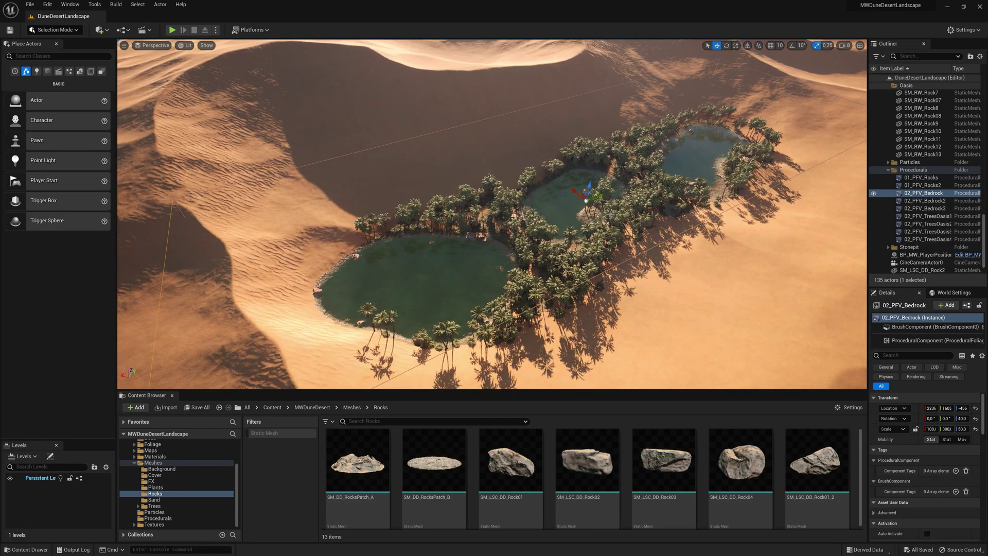
right_click_drag(610, 213, 638, 211)
right_click_drag(741, 216, 665, 207)
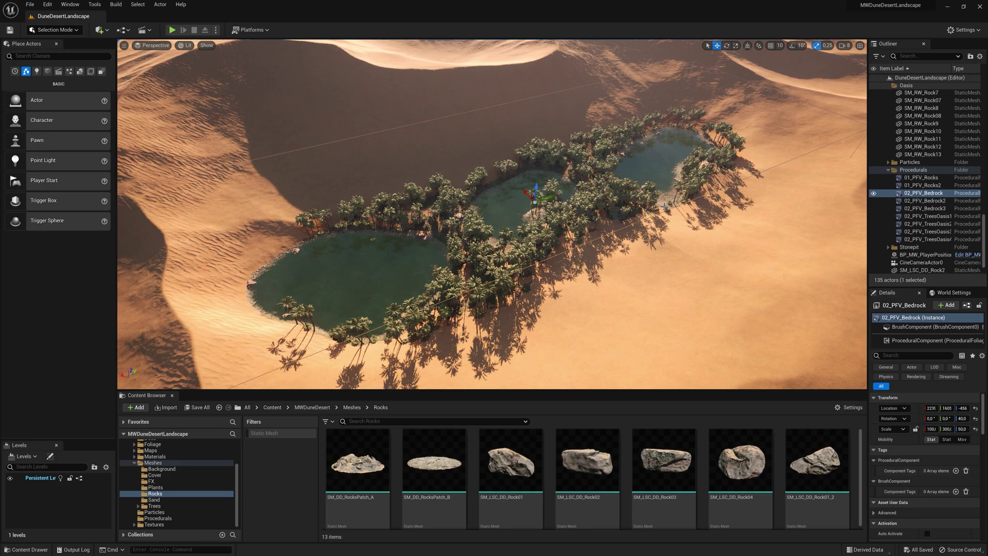
Duplicate the 01_PFV_Rocks, 02_PFV_Bedrock and 02_PFV_TreesOasis1 procedural foliage volumes together
left_click(941, 186)
left_click(955, 178)
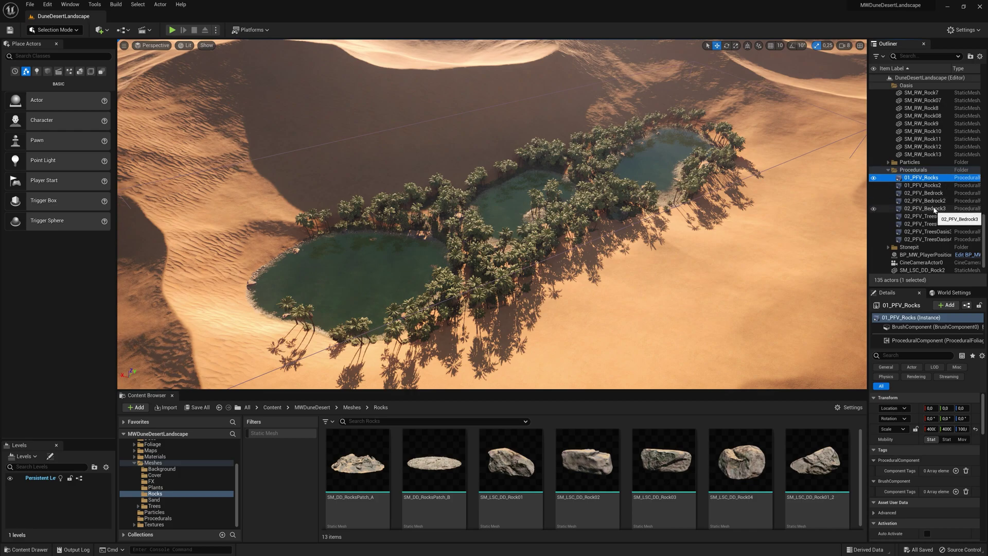
left_click(948, 202, "ctrl")
left_click(948, 194, "ctrl")
left_click(950, 201, "ctrl")
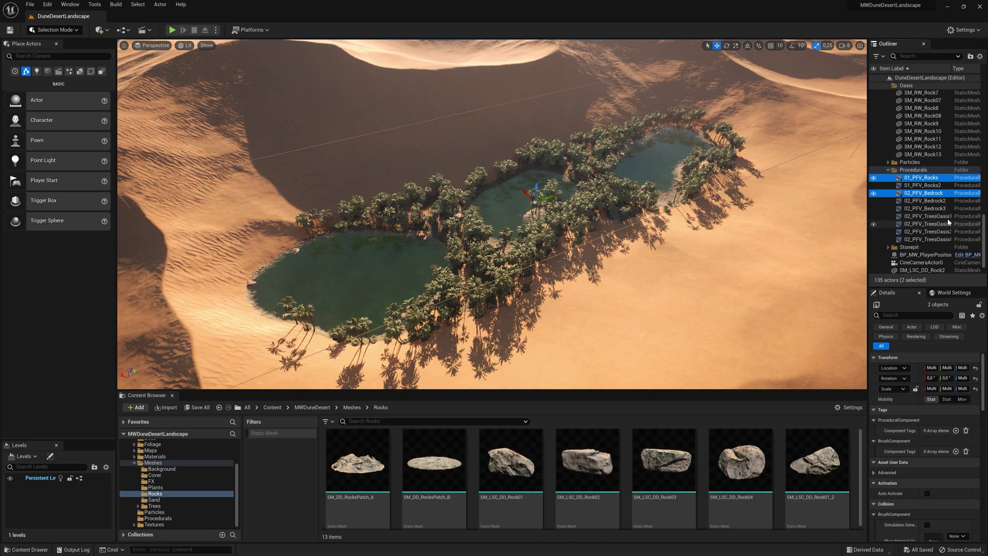
left_click(945, 217, "ctrl")
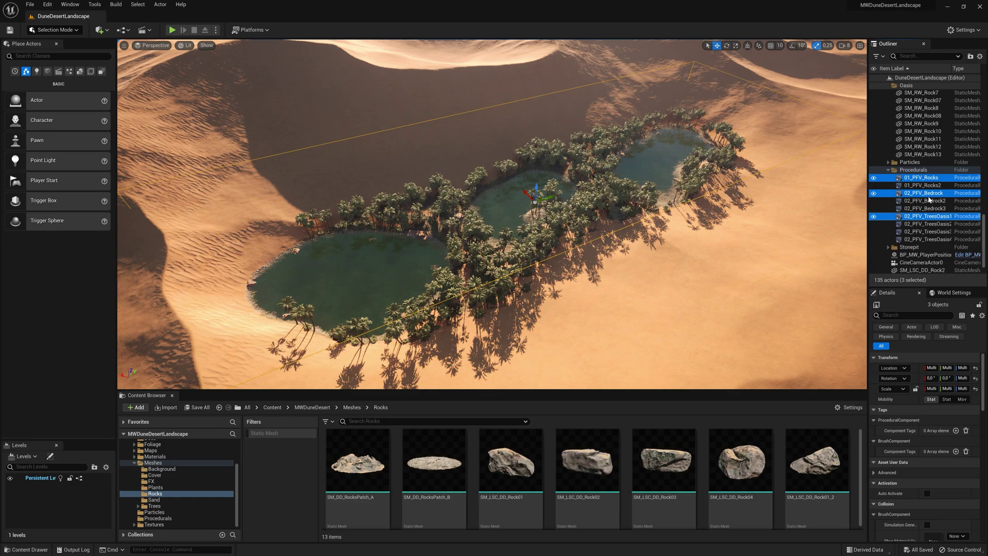
left_click(48, 5)
left_click(68, 83)
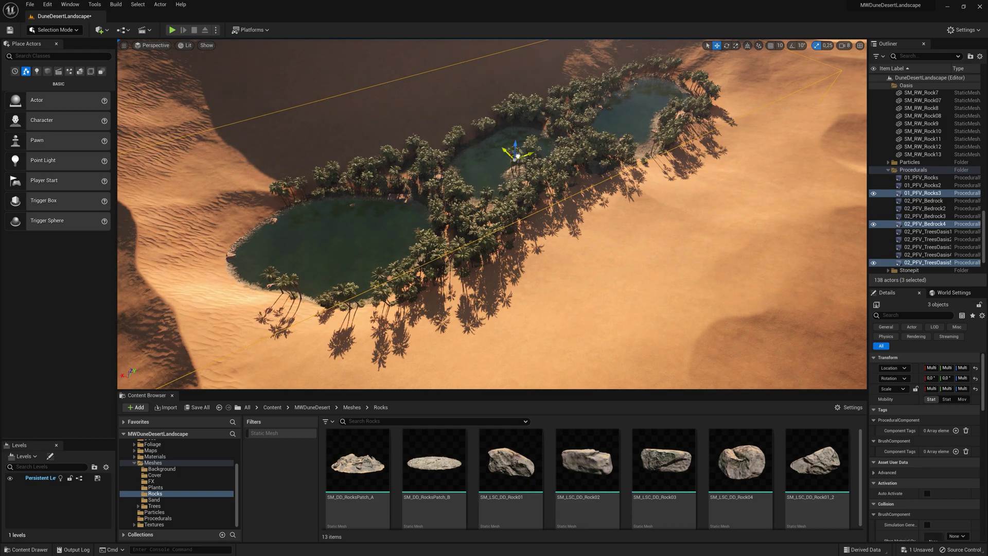
Move the duplicated rocks, bedrock and trees volumes together away from the oasis to an empty dune area
left_click_drag(517, 155, 840, 297)
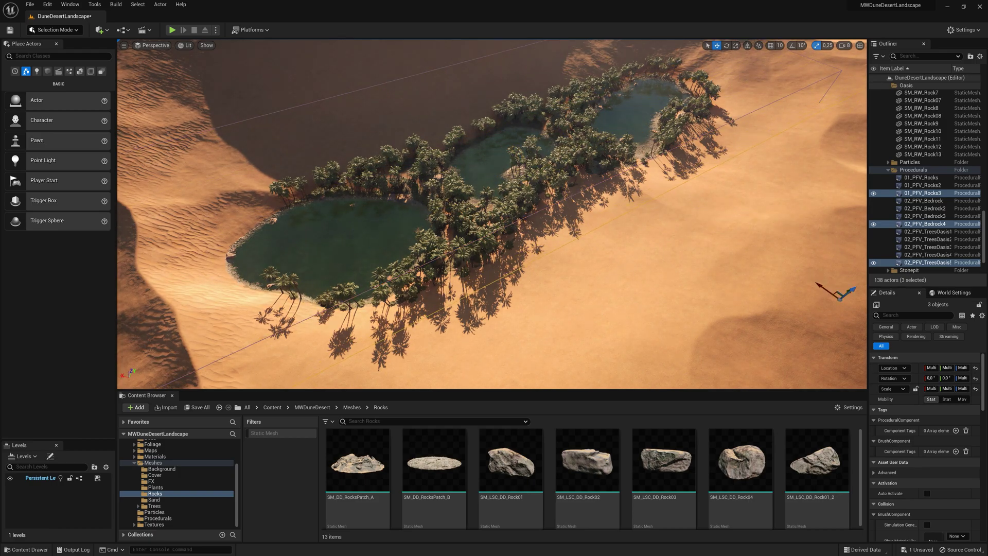
right_click_drag(840, 297, 863, 278)
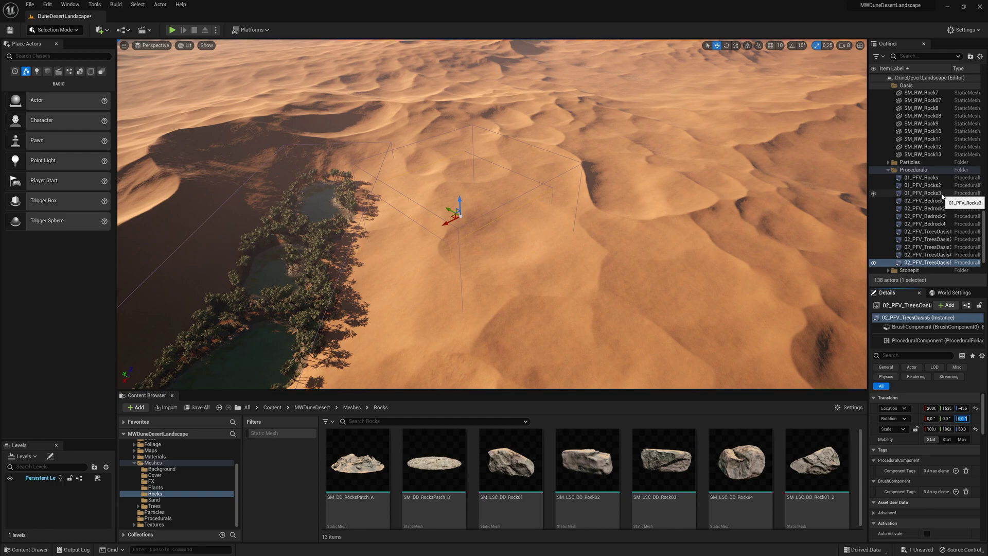
left_click(942, 193, "ctrl")
left_click(926, 224, "ctrl")
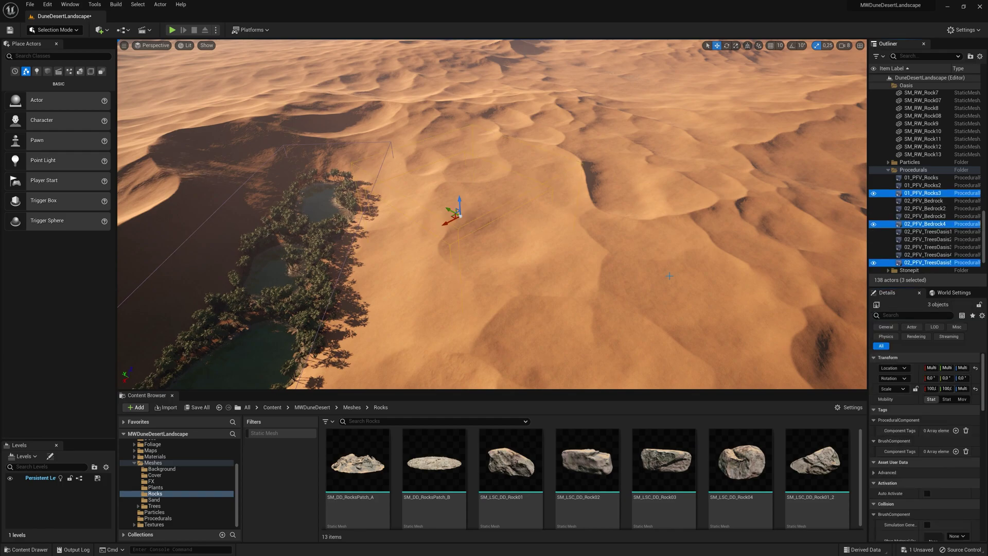
right_click_drag(670, 276, 381, 304)
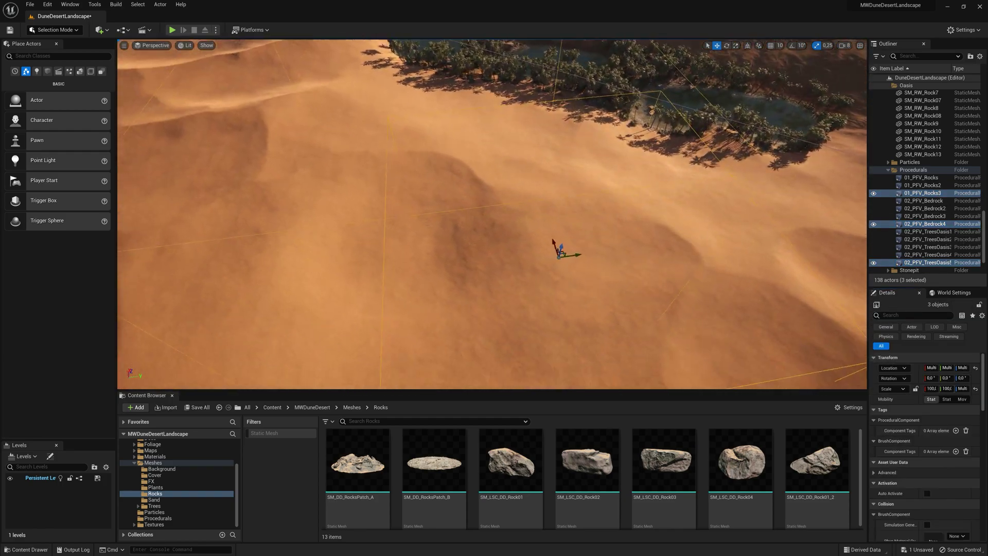
mouse_move(608, 266)
right_mouse_down()
mouse_move(605, 211)
mouse_move(592, 169)
mouse_move(576, 159)
mouse_move(607, 260)
right_mouse_up()
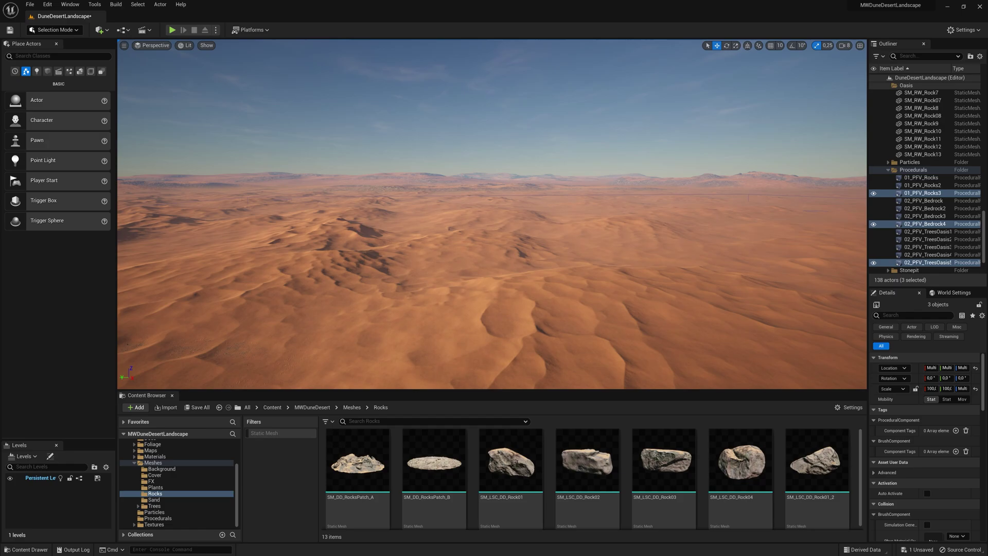
right_click_drag(607, 260, 432, 288)
mouse_move(602, 286)
right_mouse_down()
mouse_move(603, 265)
mouse_move(633, 319)
mouse_move(555, 306)
mouse_move(553, 337)
mouse_move(604, 282)
right_mouse_up()
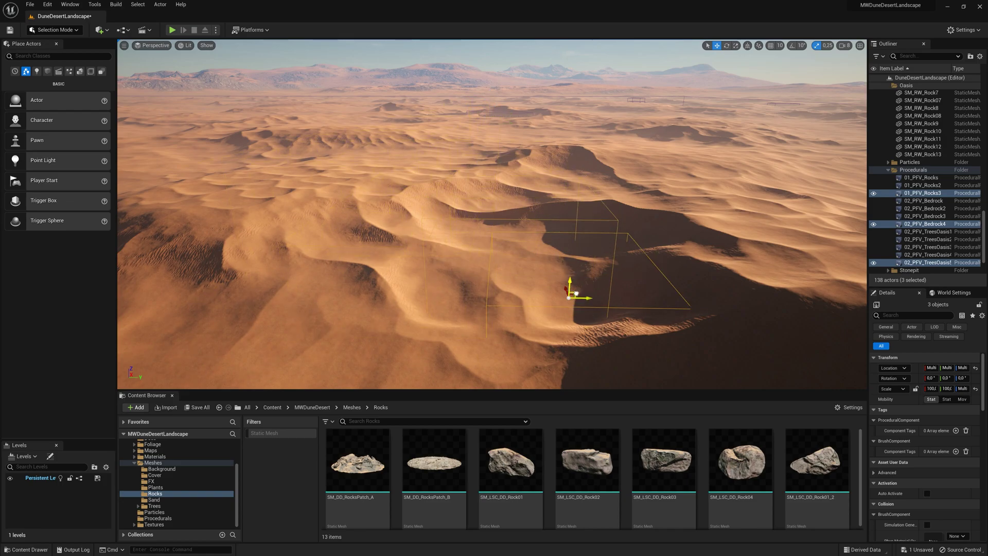
right_click_drag(575, 293, 646, 333)
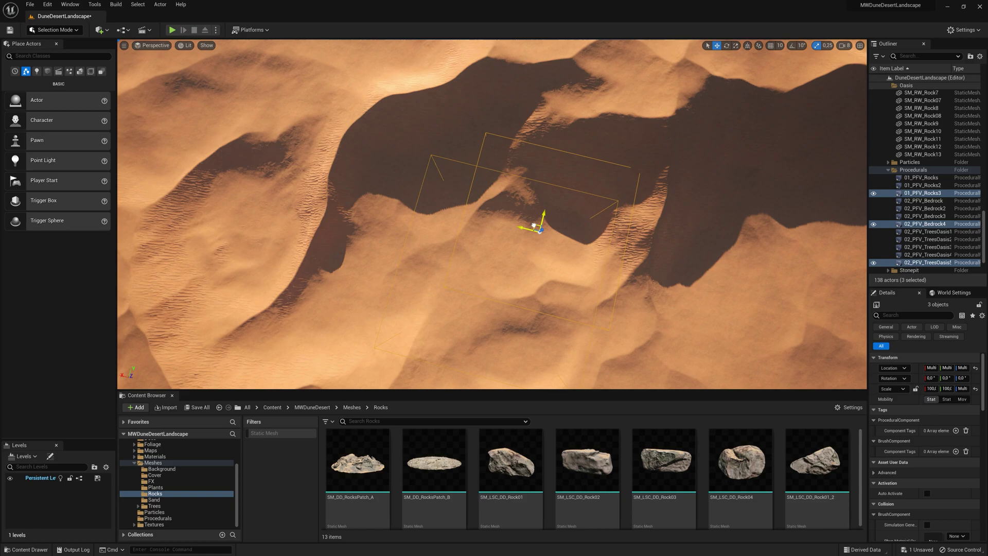
Adjust the position of the 01_PFV_Rocks3, 02_PFV_Bedrock4 and 02_PFV_TreesOasis5 volumes over the shaded dune hollow
left_click(932, 193)
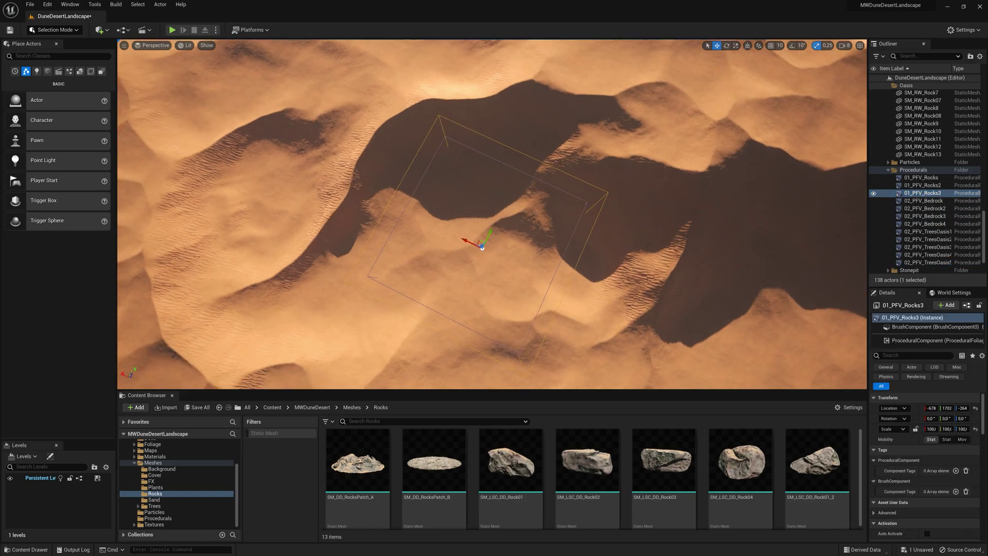
left_click(933, 223, "ctrl")
left_click(932, 262, "ctrl")
right_click_drag(551, 273, 538, 257)
left_click_drag(497, 217, 498, 208)
mouse_move(548, 280)
right_mouse_down()
mouse_move(544, 242)
mouse_move(547, 288)
right_mouse_up()
left_click_drag(480, 203, 513, 189)
Set the X and Y scale of the three duplicated foliage volumes to 200
left_click(931, 389)
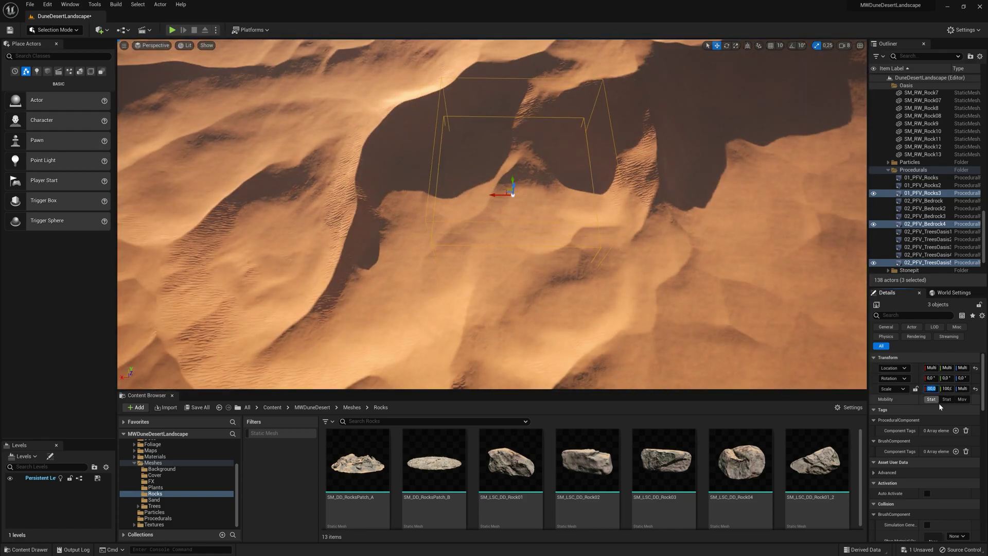
type("200")
left_click(947, 389)
type("200")
key("Return")
Reposition the enlarged foliage volumes around the dune hollows and clear the selection
mouse_move(545, 258)
right_mouse_down()
mouse_move(546, 242)
mouse_move(607, 273)
mouse_move(556, 242)
right_mouse_up()
left_click_drag(558, 153, 543, 156)
mouse_move(546, 206)
right_mouse_down()
mouse_move(530, 226)
mouse_move(546, 216)
right_mouse_up()
right_click_drag(503, 247, 525, 251)
key("Escape")
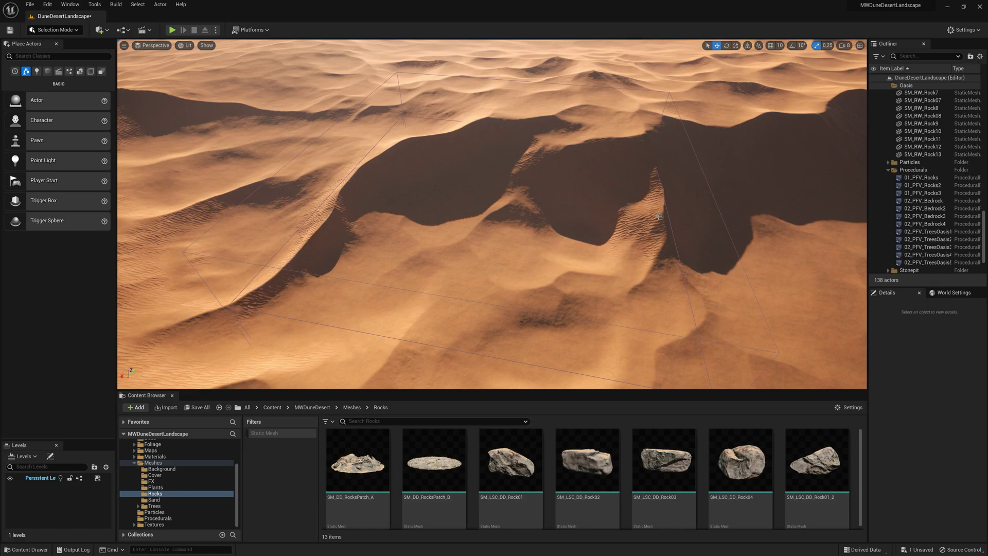
right_click_drag(659, 216, 671, 226)
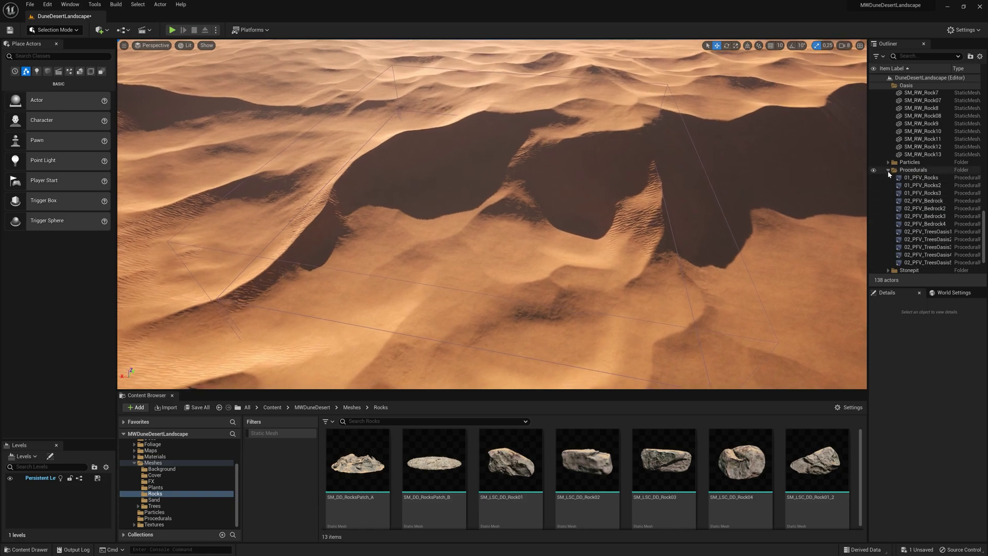
Duplicate the first SM_LSC_WaterPlane in the Oasis Water folder together with its attached post-process volume
scroll(984, 213, "up", 3)
scroll(984, 212, "up", 10)
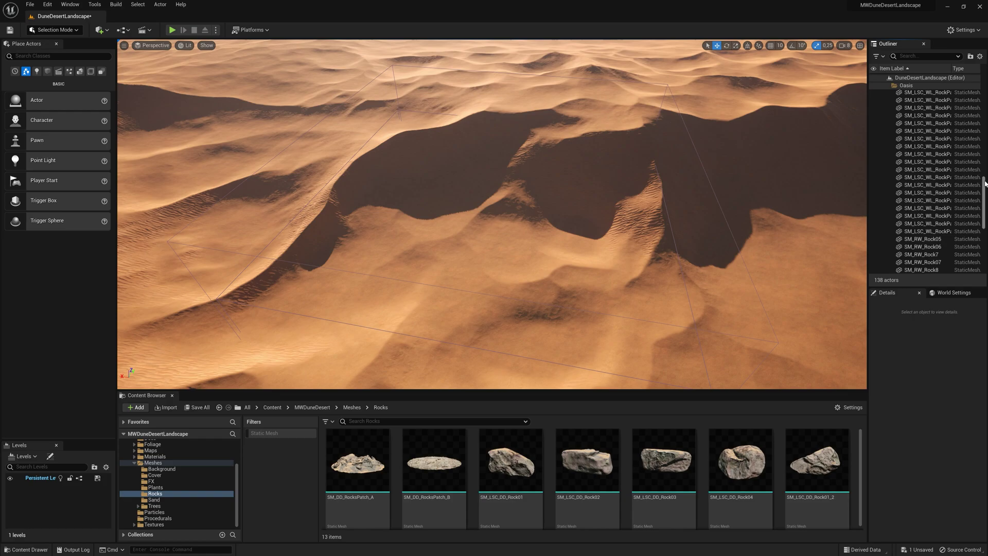
scroll(985, 103, "up", 2)
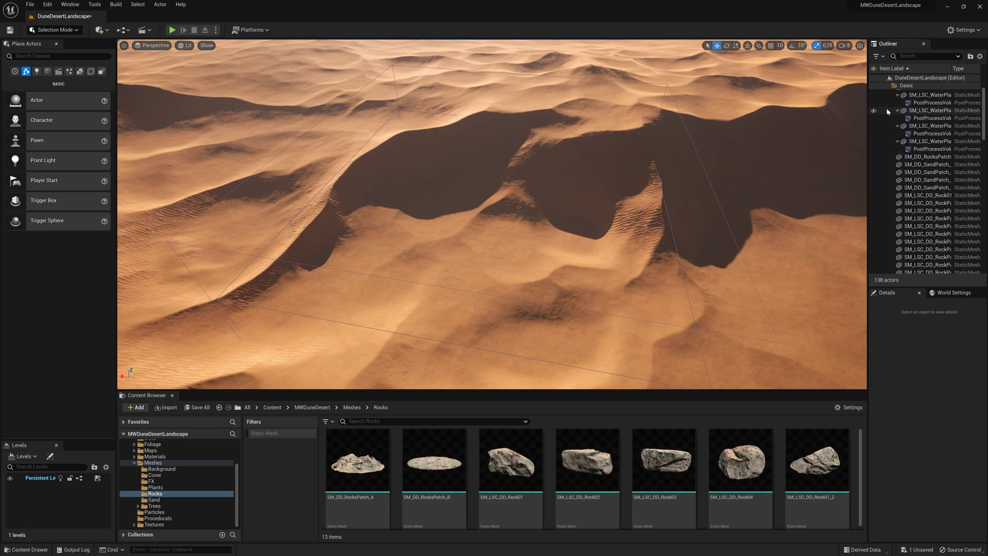
scroll(985, 98, "up", 3)
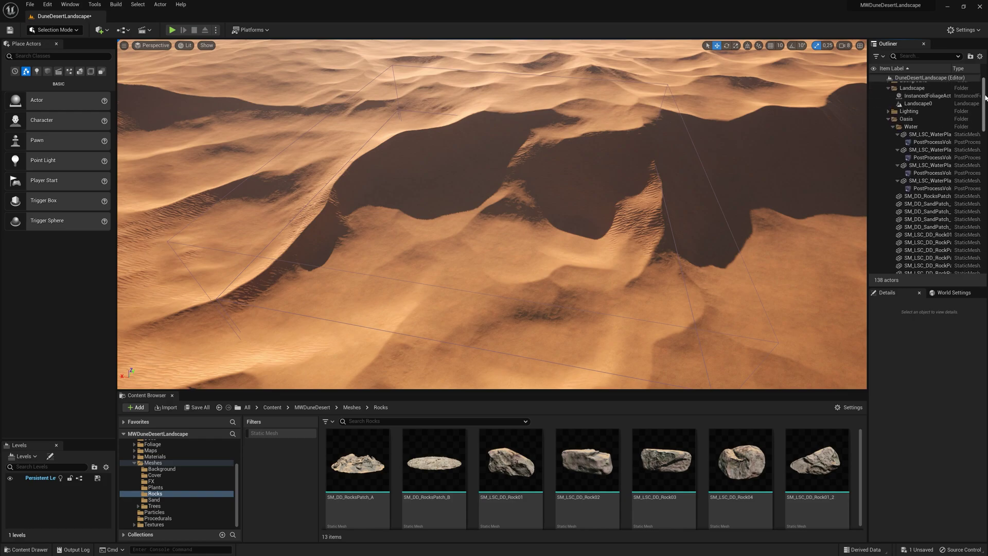
left_click(924, 137)
left_click(917, 146, "ctrl")
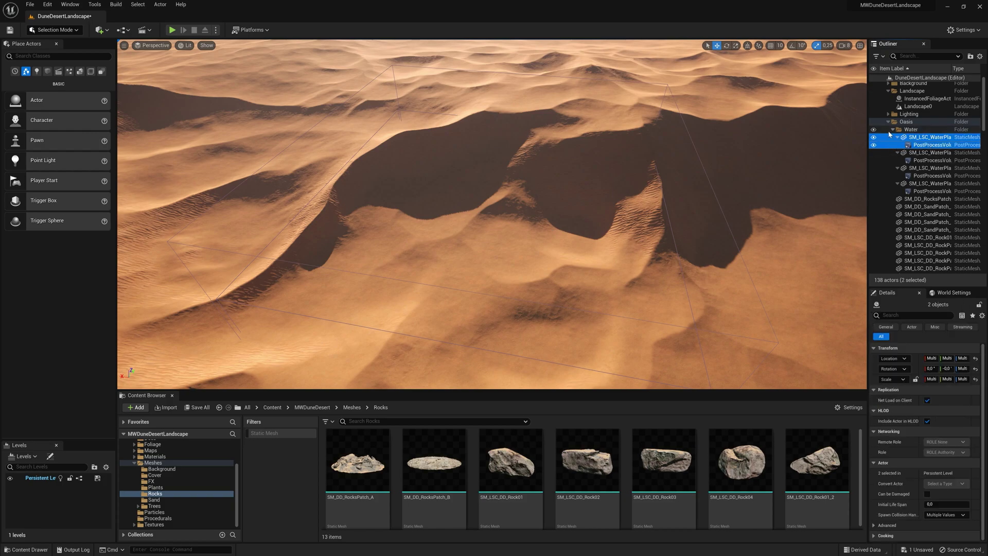
right_click_drag(720, 206, 695, 193)
key("s")
right_click_drag(451, 139, 299, 103)
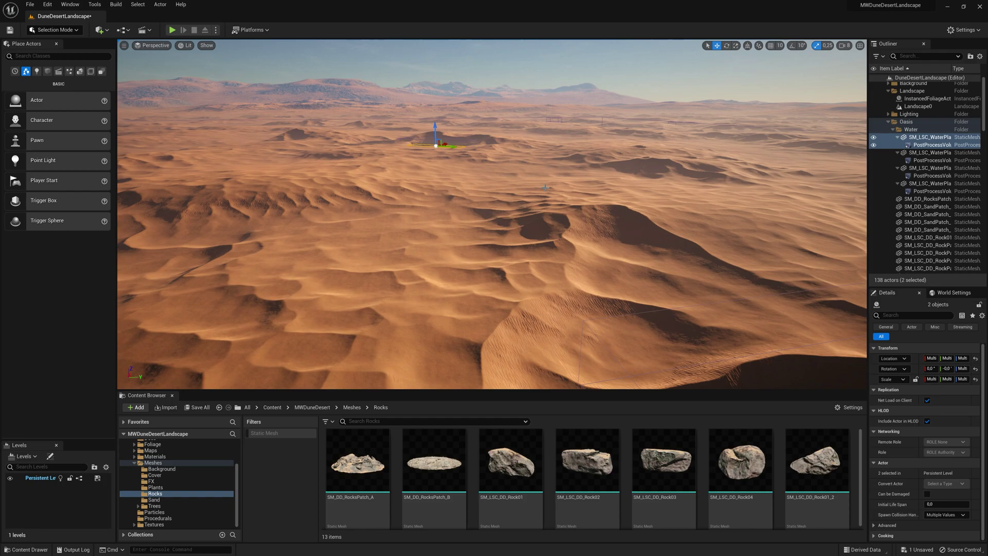
right_click_drag(546, 190, 553, 220)
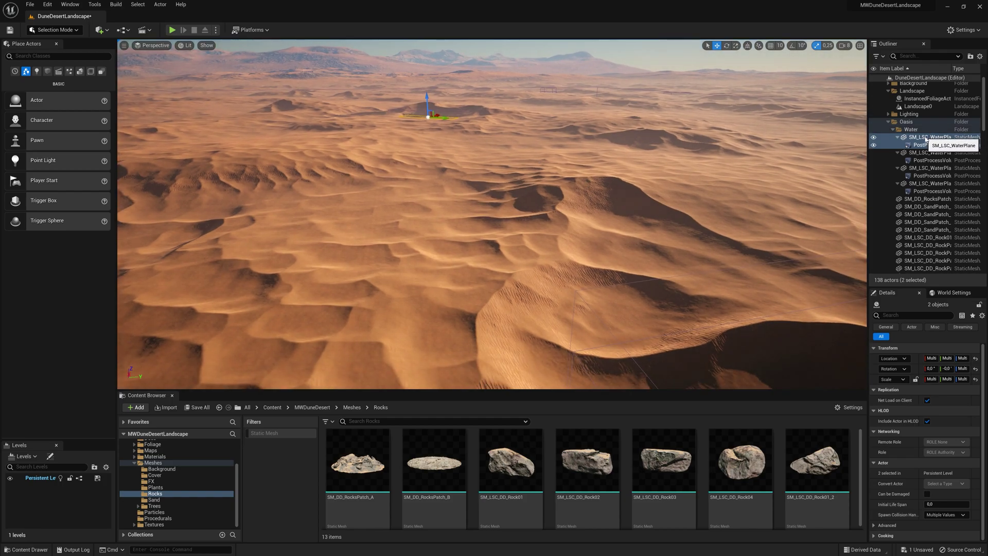
right_click(924, 140)
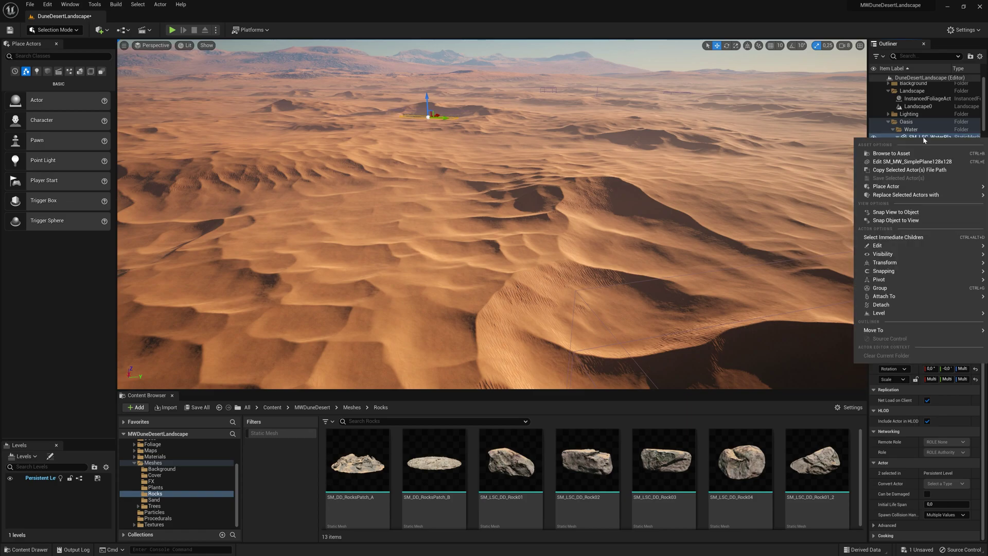
mouse_move(881, 313)
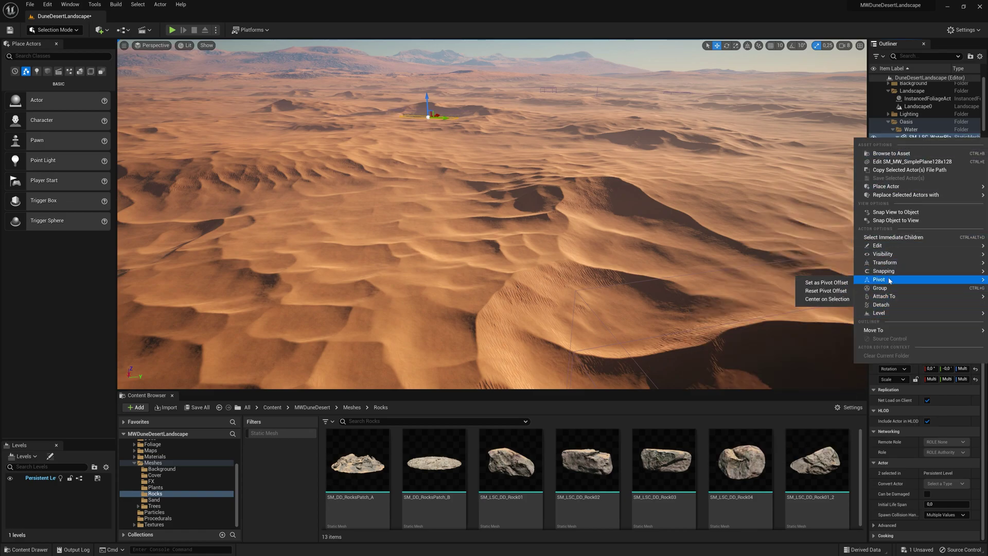
mouse_move(881, 246)
left_click(818, 275)
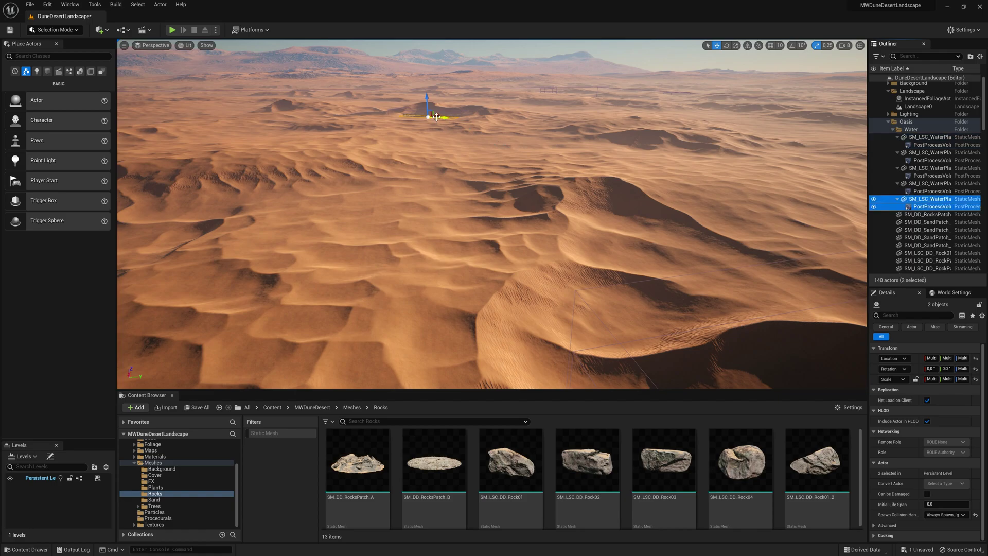
Move the duplicated water plane and its post-process volume into the new dune hollows and rotate them diagonally
left_click_drag(440, 119, 668, 139)
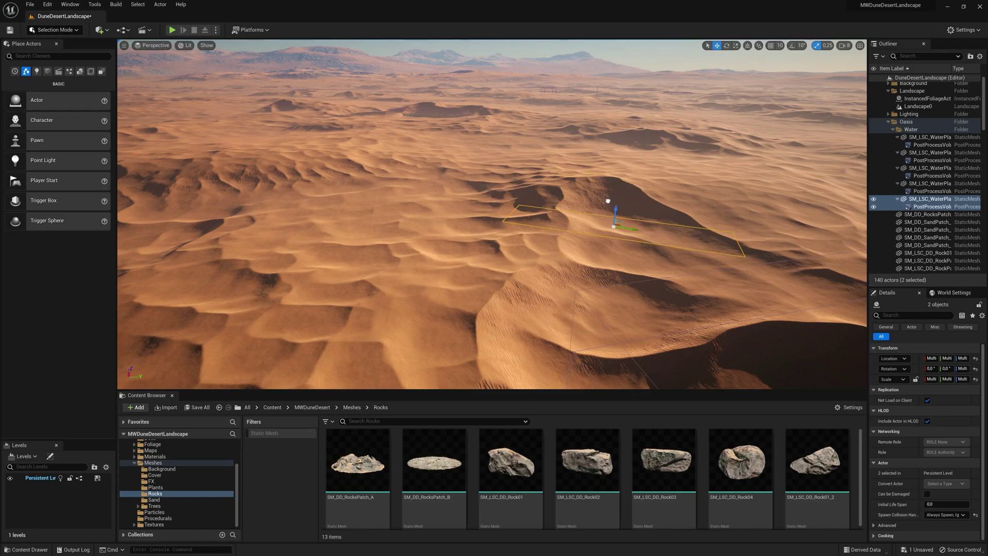
key("f")
right_click_drag(455, 229, 457, 242)
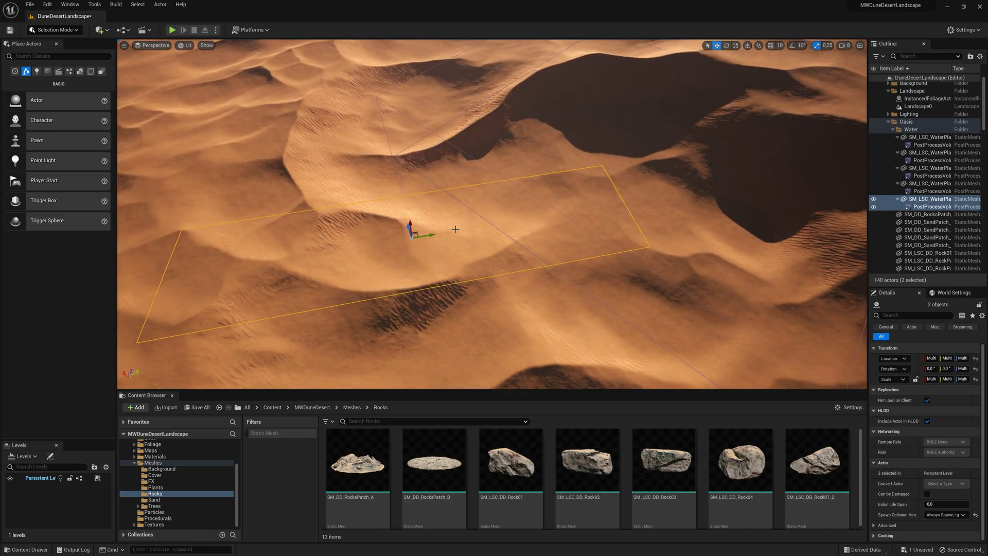
left_click_drag(417, 231, 674, 177)
right_click_drag(680, 166, 618, 211)
left_click_drag(592, 204, 551, 212)
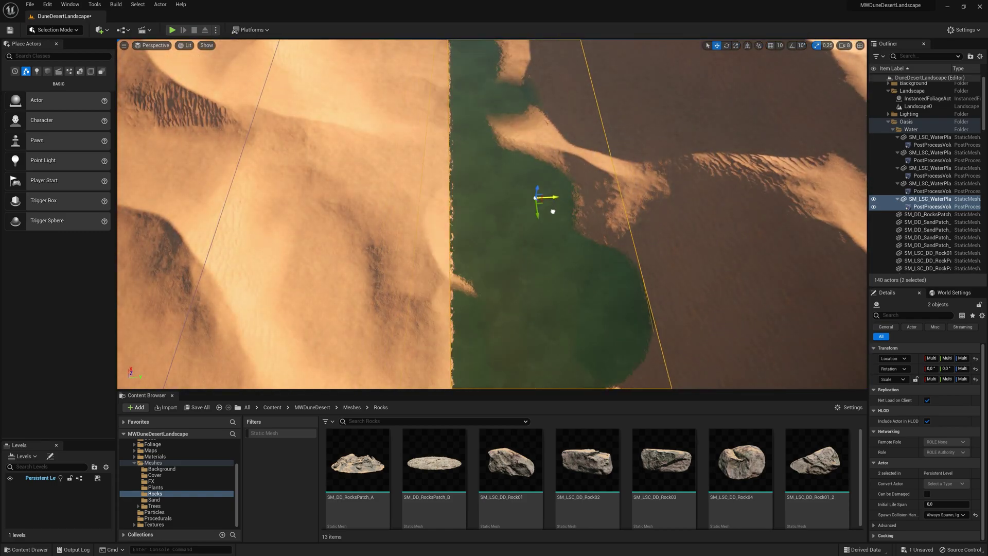
right_click_drag(551, 212, 551, 256)
key("e")
left_click_drag(556, 235, 599, 231)
Reset the scale of the duplicated water plane alone, and set its X and Y scale to 10
left_click(929, 200)
left_click(976, 429)
left_click(948, 429)
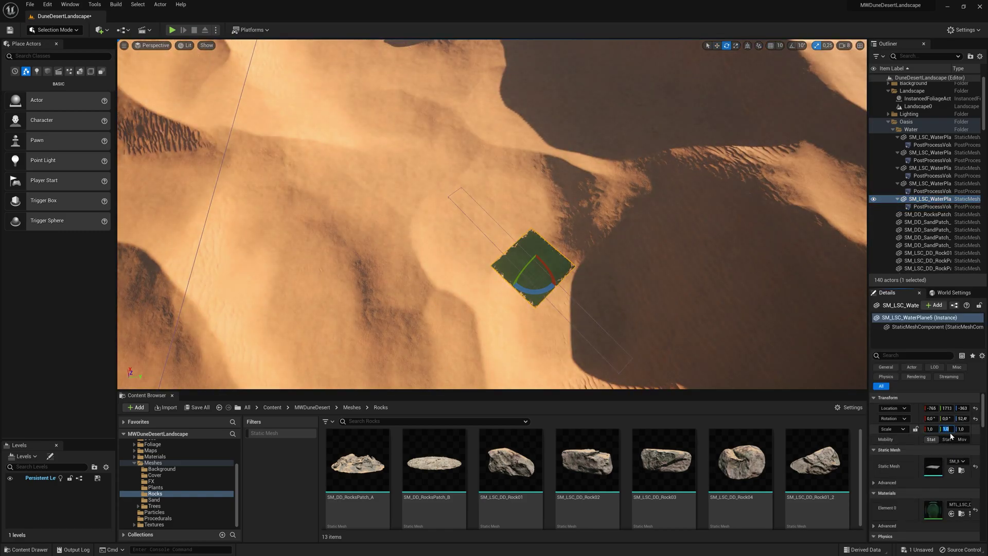
type("10")
left_click(931, 429)
type("10")
Lower the enlarged water plane so that water shows only as separate pools in the dune hollows
right_click_drag(580, 267, 556, 246)
key("w")
left_click_drag(556, 245, 554, 249)
right_click_drag(555, 249, 527, 168)
left_click_drag(681, 180, 680, 184)
right_click_drag(681, 183, 574, 221)
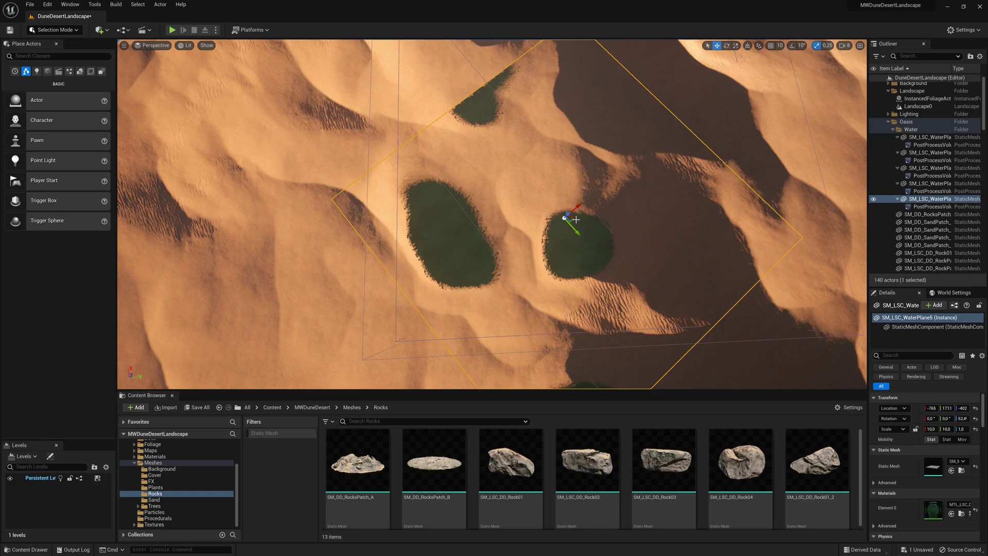
Move and rotate the water plane to centre it over the two pools, shrinking its X and Y scale to about 4.19 and 7.89
left_click_drag(574, 221, 522, 237)
key("e")
left_click_drag(495, 256, 533, 211)
left_click_drag(944, 433, 924, 429)
right_click_drag(496, 237, 489, 235)
key("w")
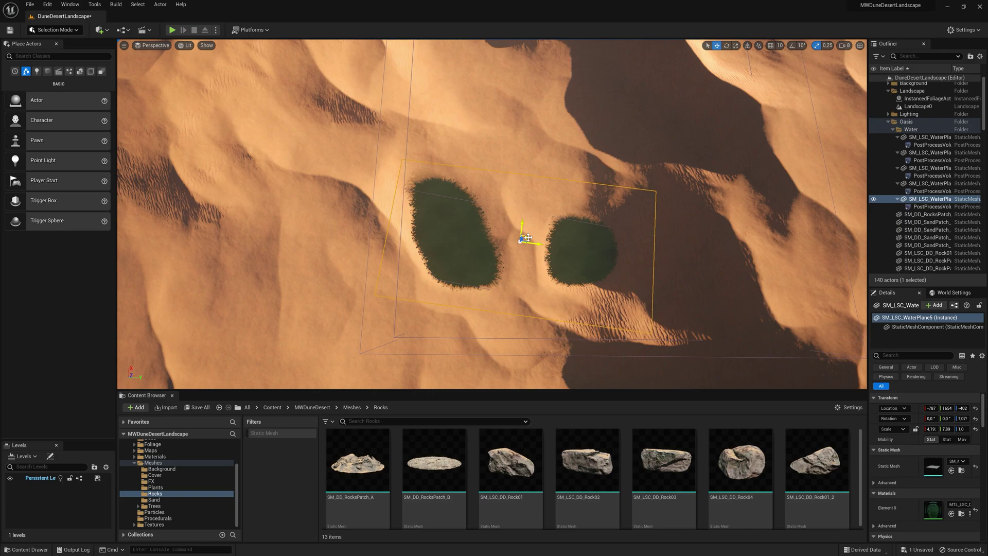
left_click_drag(527, 237, 509, 234)
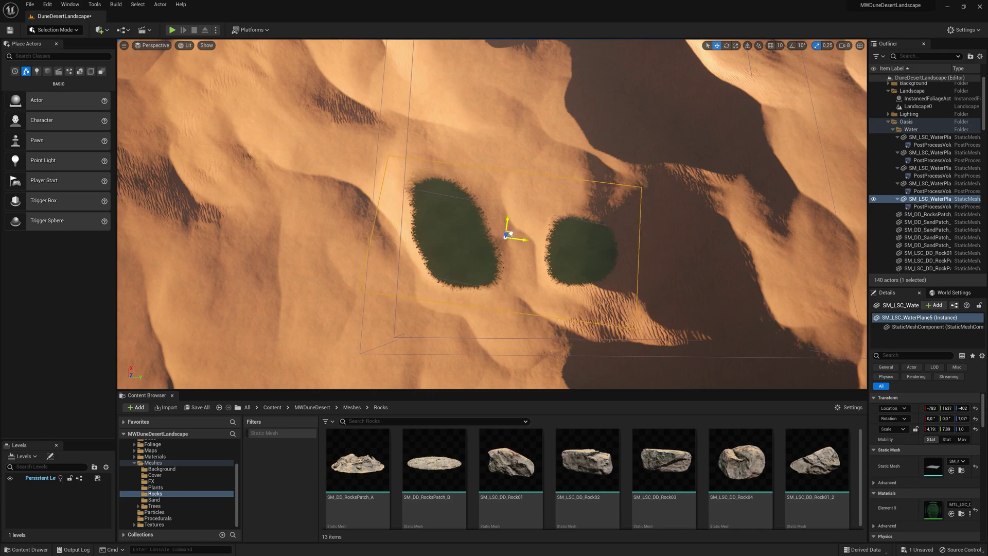
key("Escape")
Select the 01_PFV_Rocks3, 02_PFV_Bedrock4 and 02_PFV_TreesOasis5 volumes together and move them over the two pools
right_click_drag(562, 261, 573, 239)
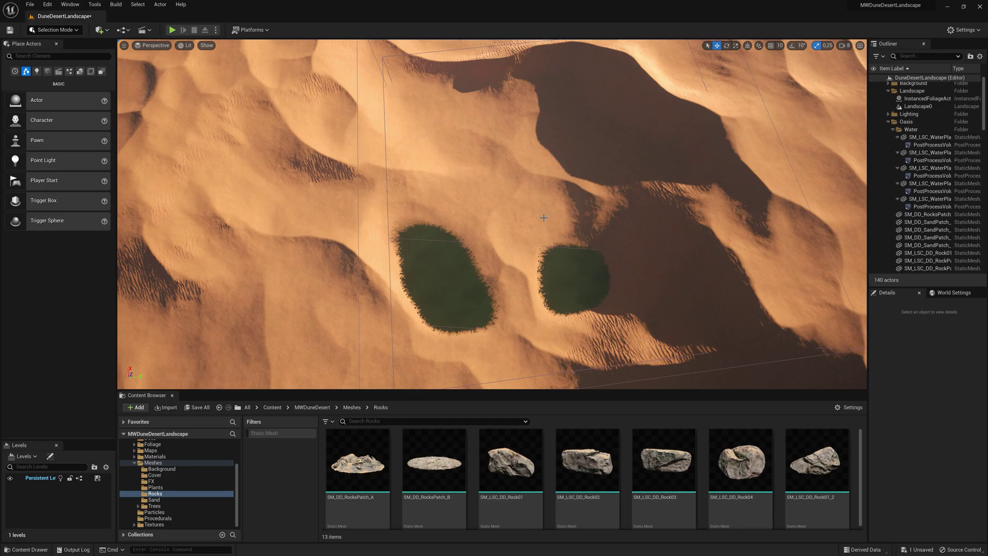
right_click_drag(609, 171, 641, 161)
left_click(637, 137)
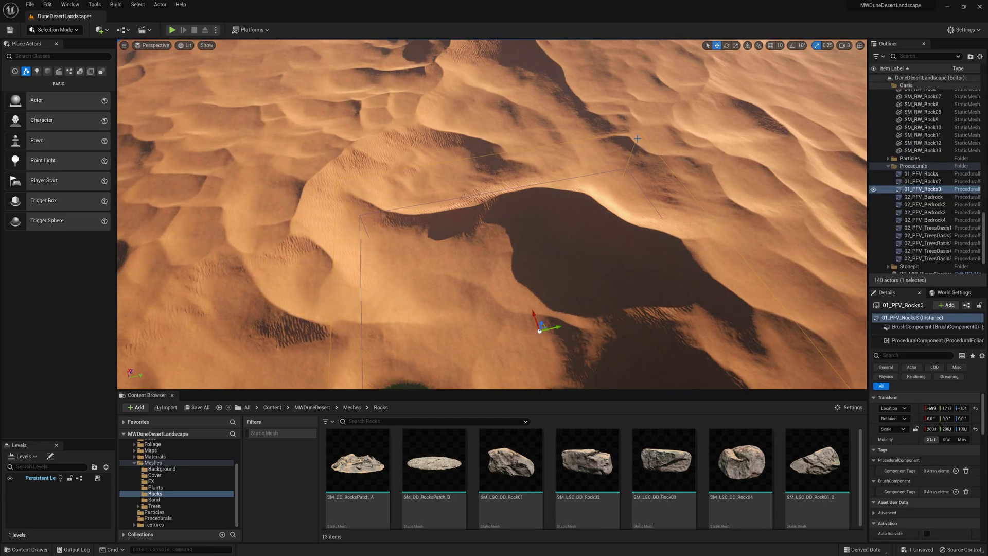
left_click(944, 220, "ctrl")
left_click(945, 259, "ctrl")
key("f")
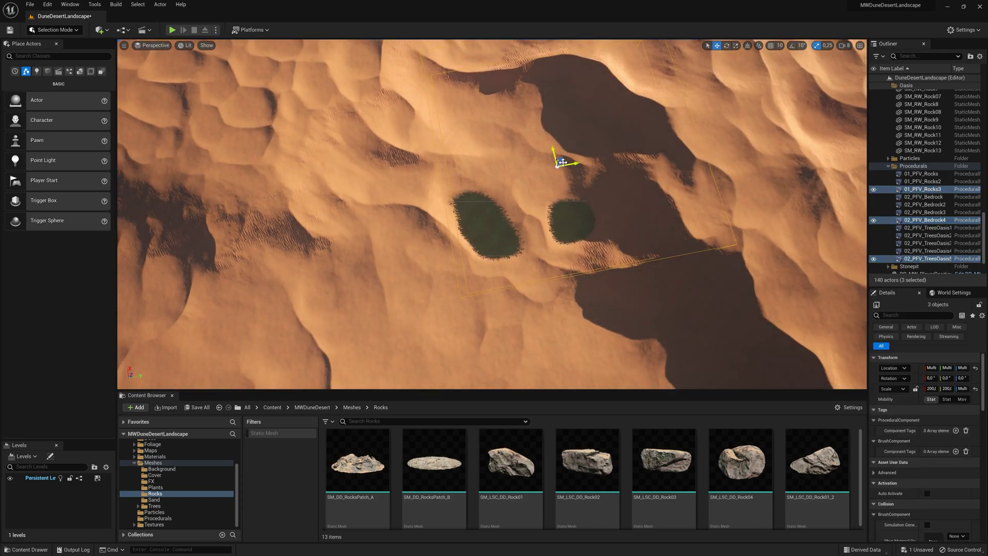
left_click_drag(562, 163, 525, 218)
right_click_drag(568, 230, 519, 229)
key("w")
key("Escape")
Switch to landscape painting near the pools and choose the Stones layer
key("w")
key("s")
right_click_drag(451, 171, 514, 212)
key("w")
key("s")
left_click(58, 30)
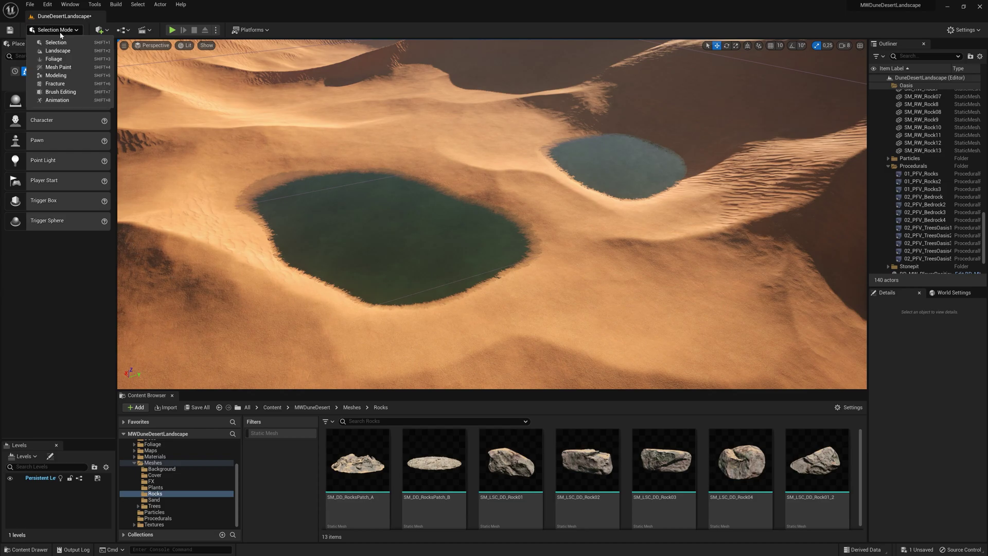
left_click(61, 51)
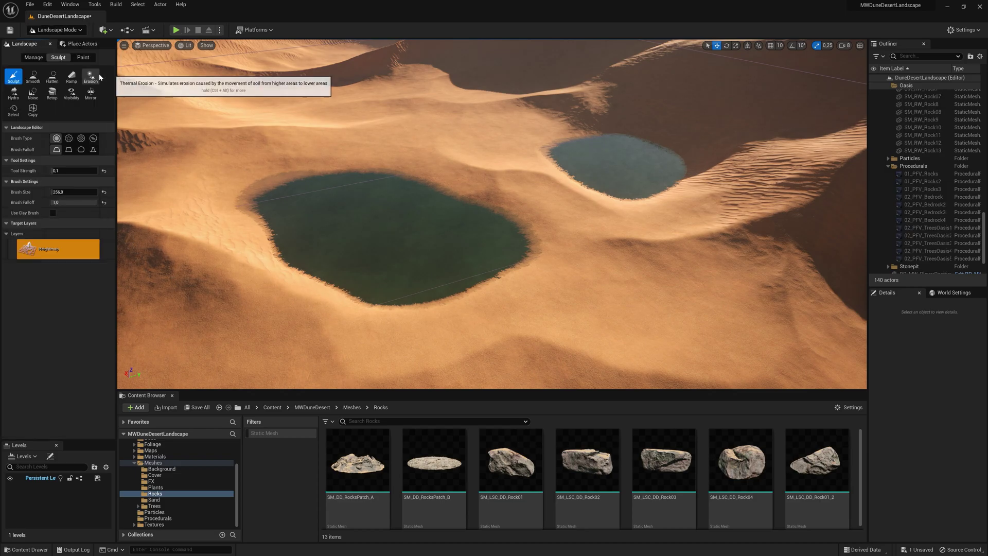
left_click(84, 58)
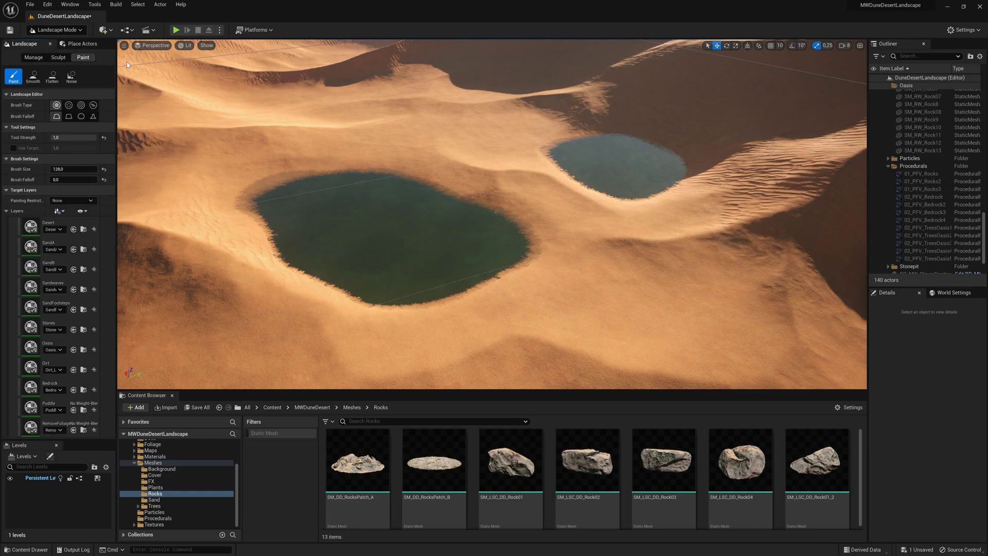
left_click(55, 325)
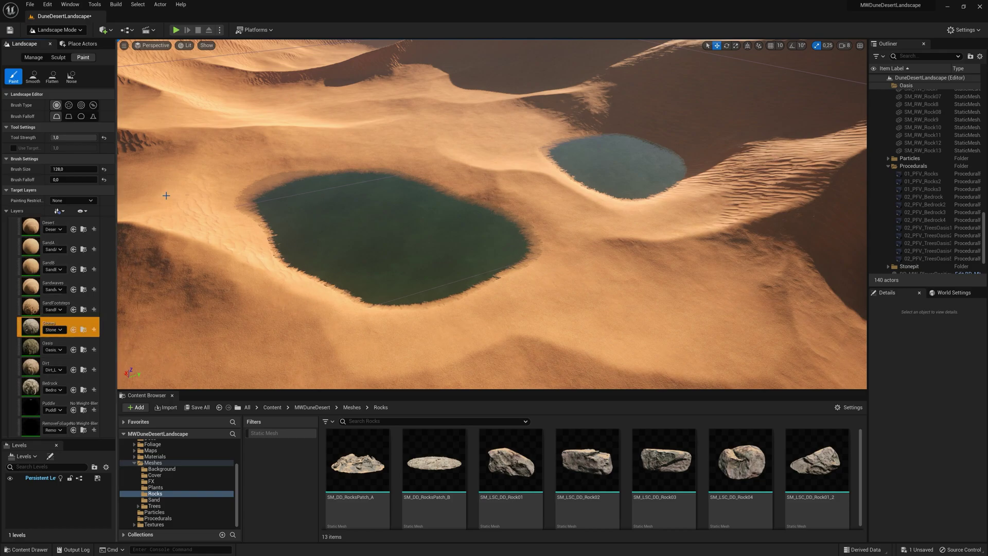
Set the paint brush falloff to 0.5 and the brush size to 512
left_click_drag(56, 179, 57, 183)
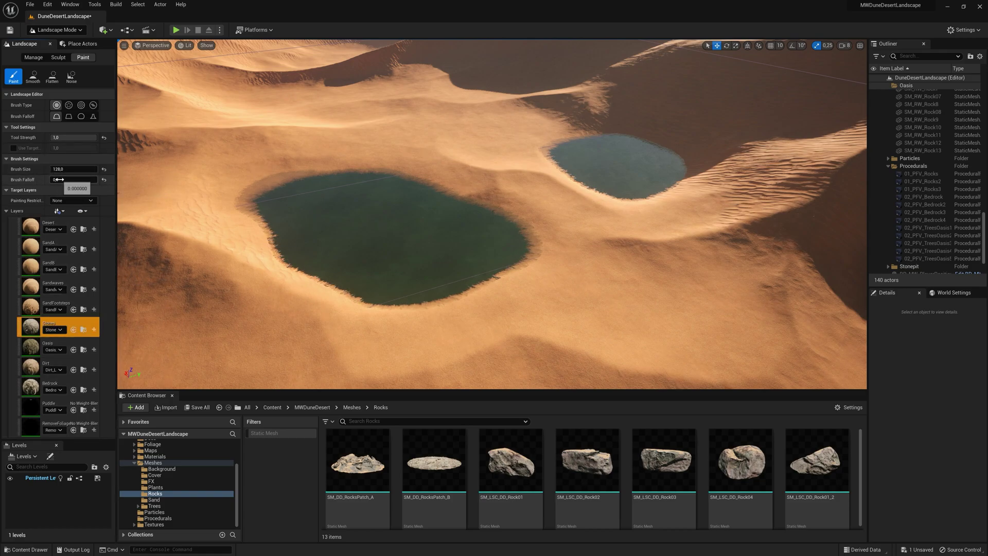
left_click(59, 179)
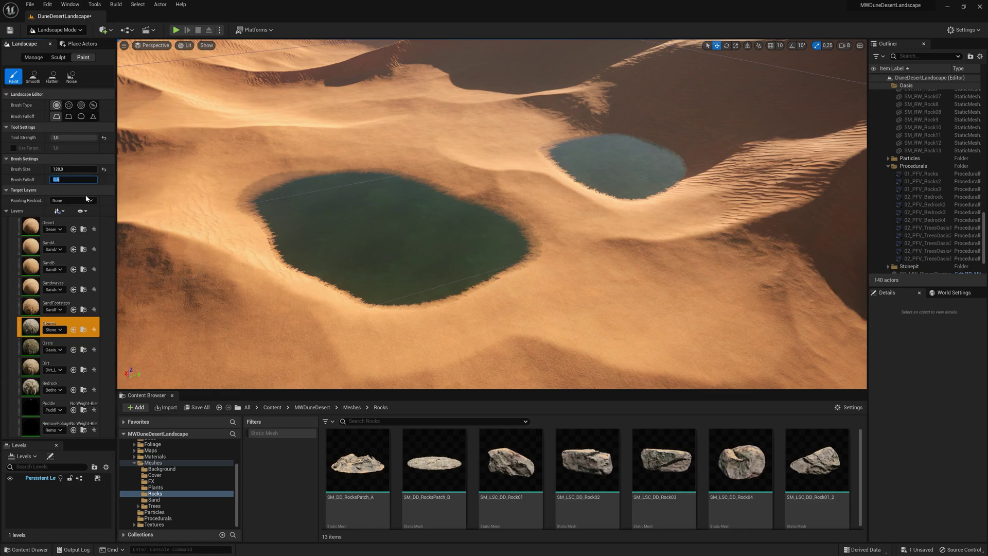
left_click(74, 169)
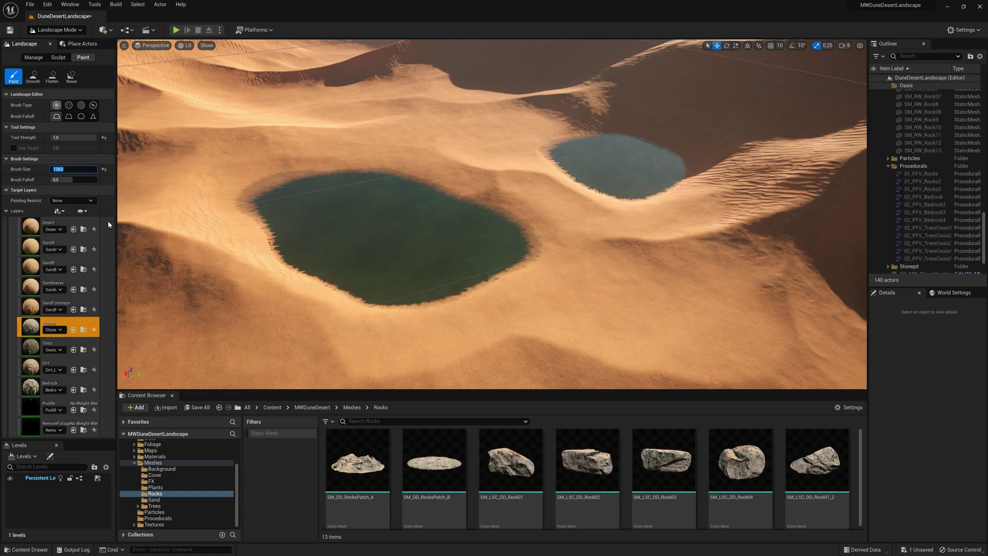
type("512")
key("Return")
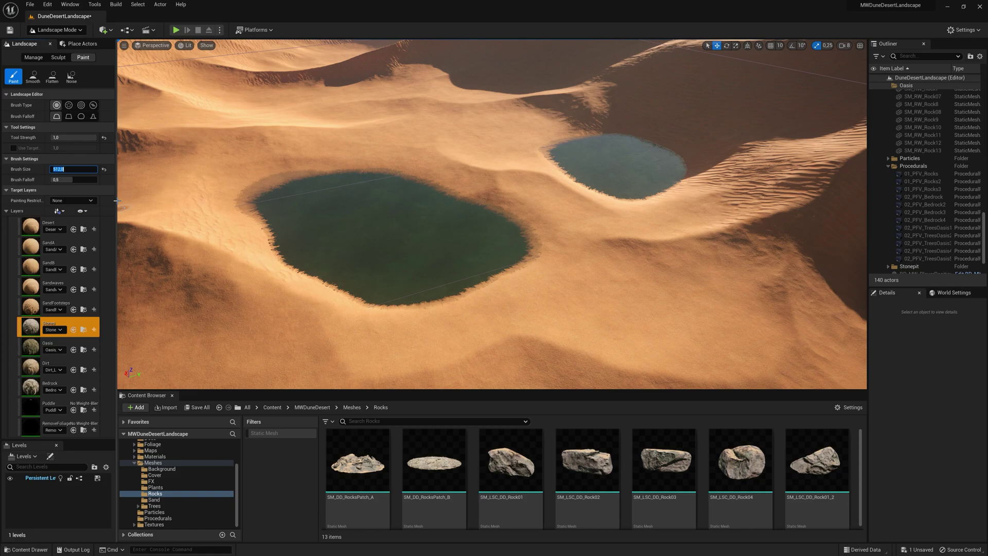
Paint a ring of Stones along the shoreline of both pools
mouse_move(403, 225)
right_mouse_down()
mouse_move(407, 190)
mouse_move(399, 247)
mouse_move(381, 252)
right_mouse_up()
right_click_drag(344, 224, 343, 224)
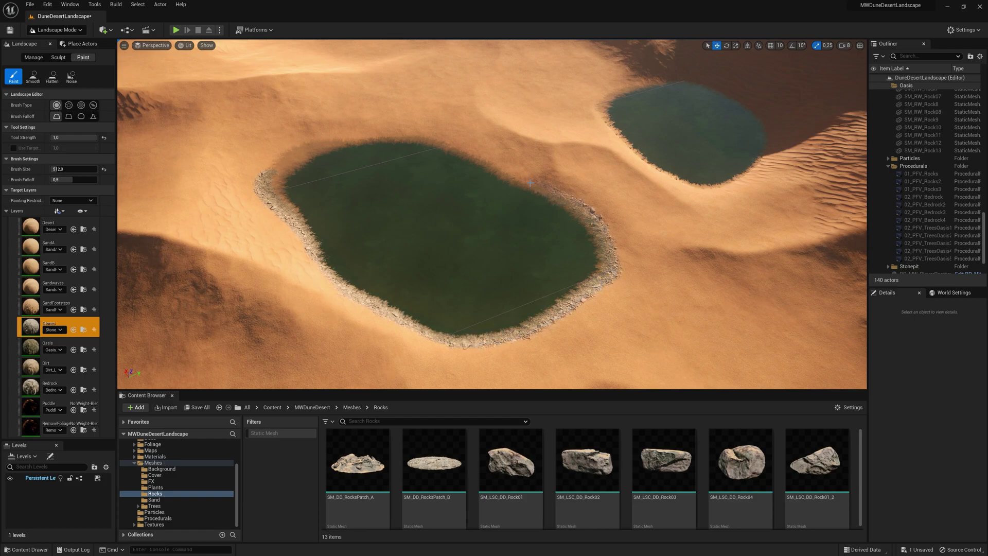
left_click_drag(271, 161, 264, 170)
mouse_move(264, 170)
right_mouse_down()
mouse_move(329, 133)
mouse_move(360, 247)
right_mouse_up()
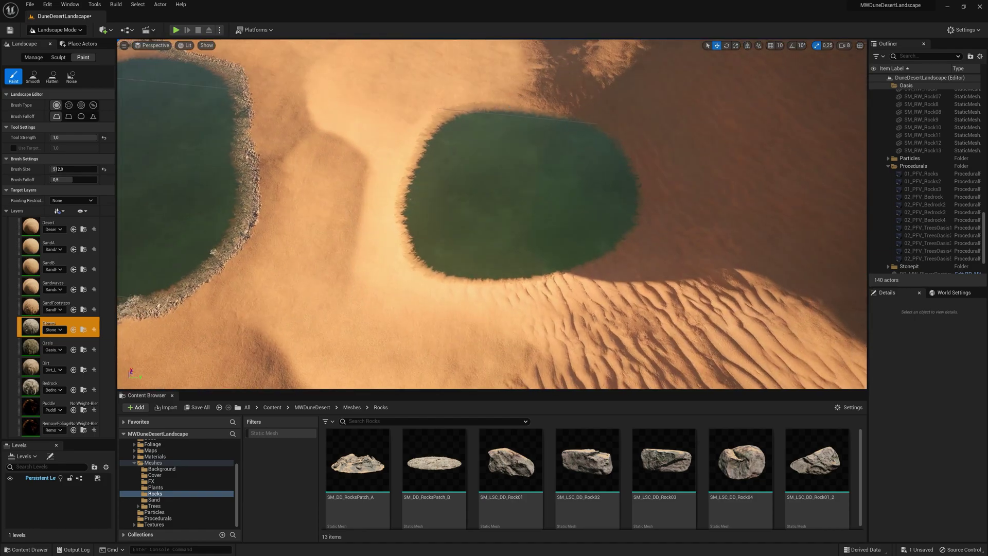
mouse_move(434, 125)
left_mouse_down()
mouse_move(403, 178)
mouse_move(492, 284)
mouse_move(644, 201)
mouse_move(551, 118)
left_mouse_up()
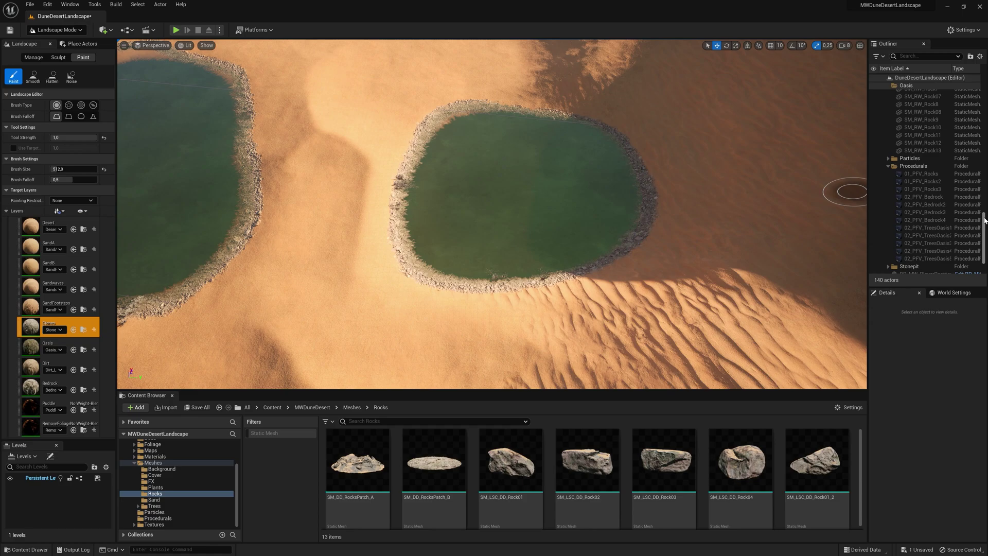
Hide the Water folder and fill both pool beds inside the stone rings with the Dirt layer, using a brush size of 1024
scroll(937, 111, "up", 10)
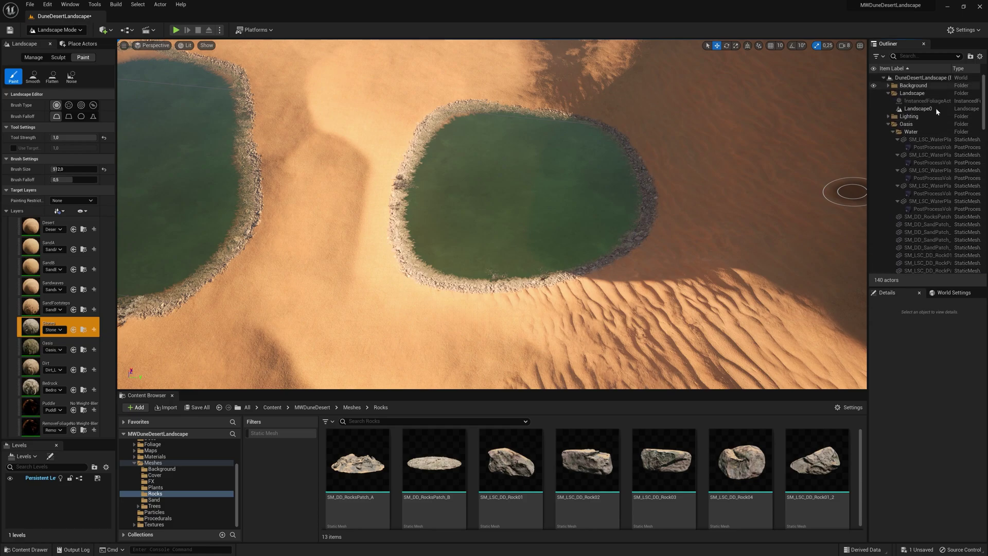
left_click(873, 132)
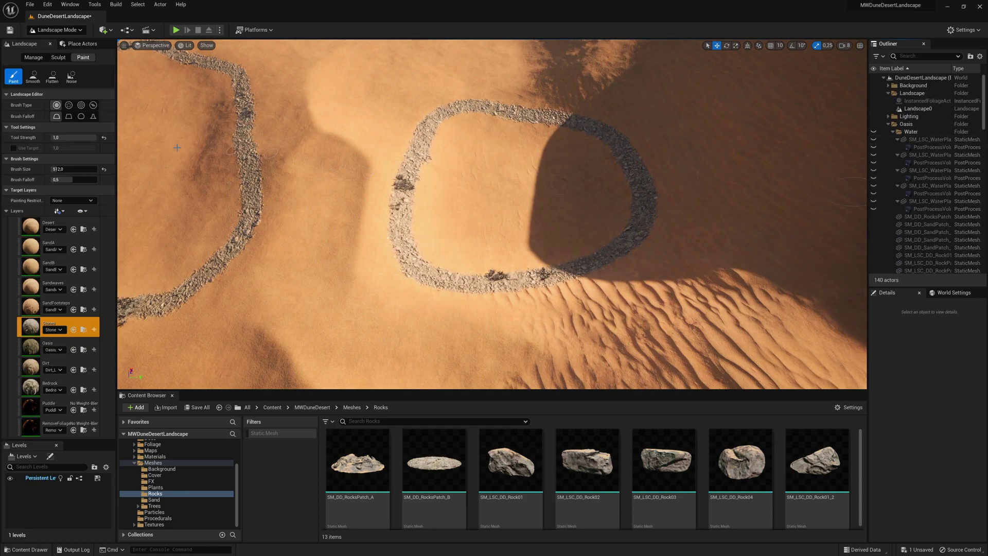
left_click(52, 364)
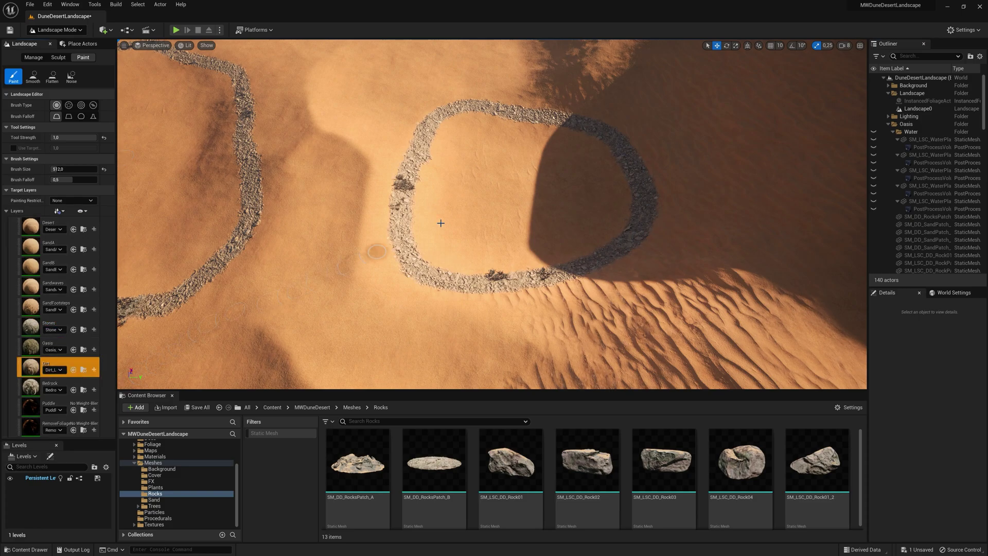
left_click(59, 169)
type("1024")
key("Return")
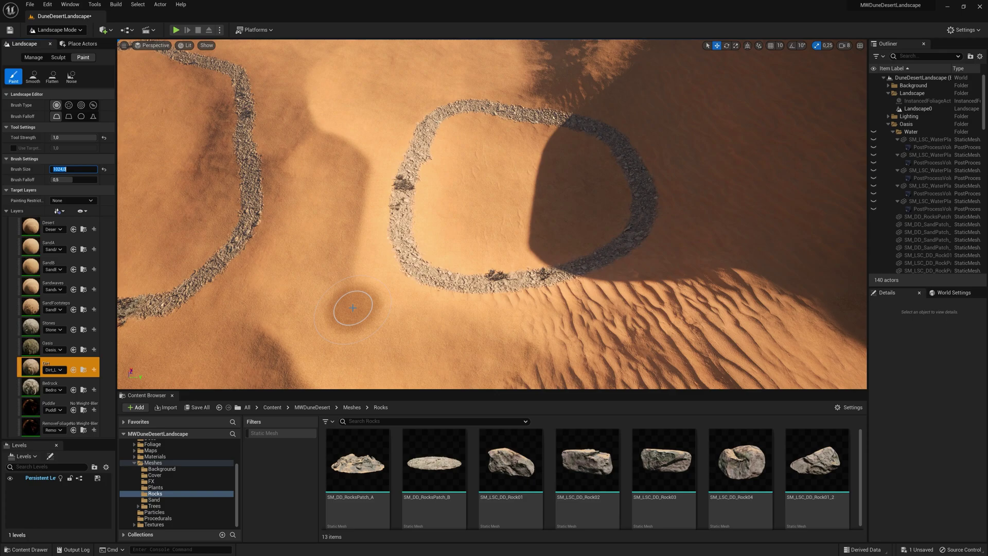
mouse_move(419, 193)
left_mouse_down()
mouse_move(430, 240)
mouse_move(489, 257)
mouse_move(608, 219)
mouse_move(600, 186)
mouse_move(514, 135)
mouse_move(463, 185)
mouse_move(570, 184)
left_mouse_up()
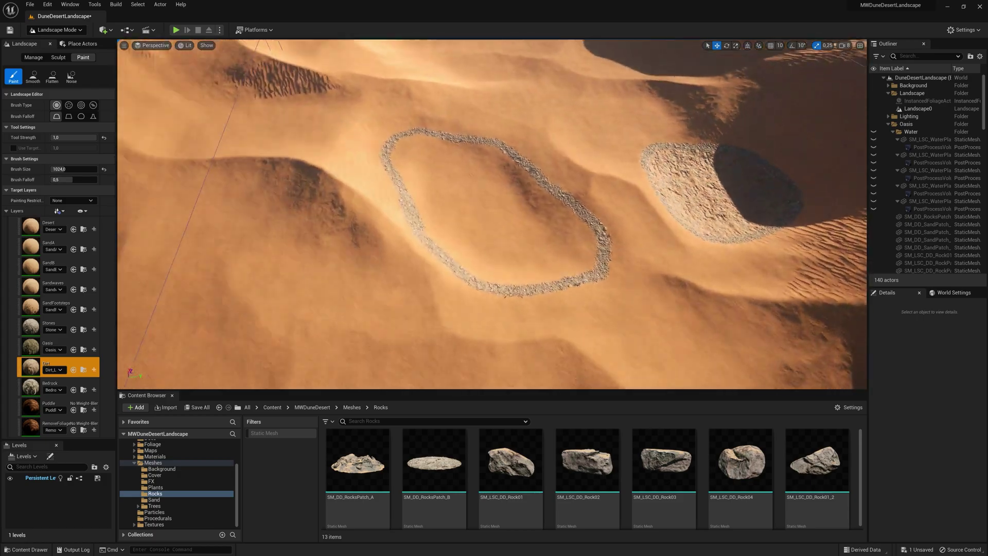
mouse_move(463, 206)
left_mouse_down()
mouse_move(360, 231)
mouse_move(489, 303)
mouse_move(548, 192)
mouse_move(443, 111)
mouse_move(360, 136)
mouse_move(491, 158)
mouse_move(561, 252)
mouse_move(551, 273)
mouse_move(530, 232)
left_mouse_up()
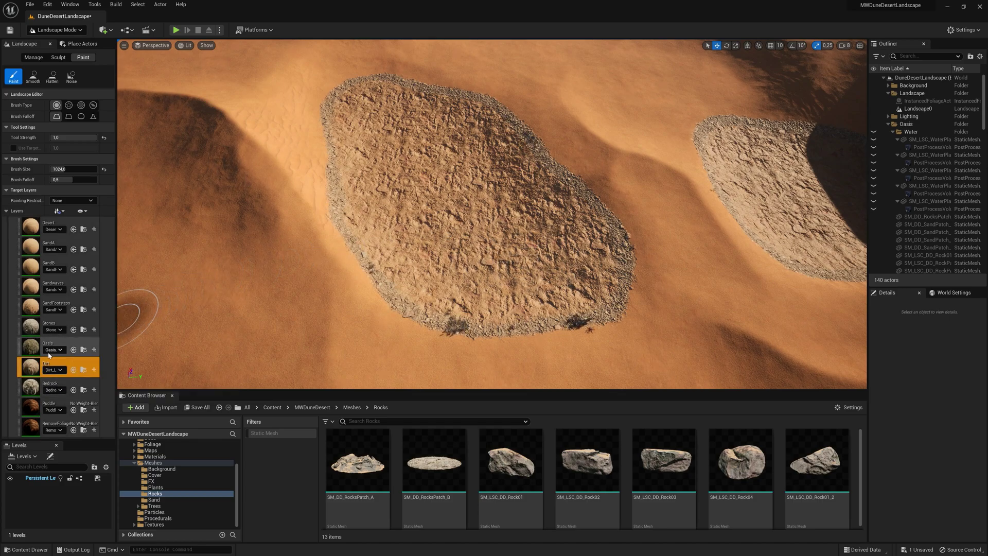
Widen the stone rings inward on both pool beds with the Stones layer at brush size 256
left_click(56, 328)
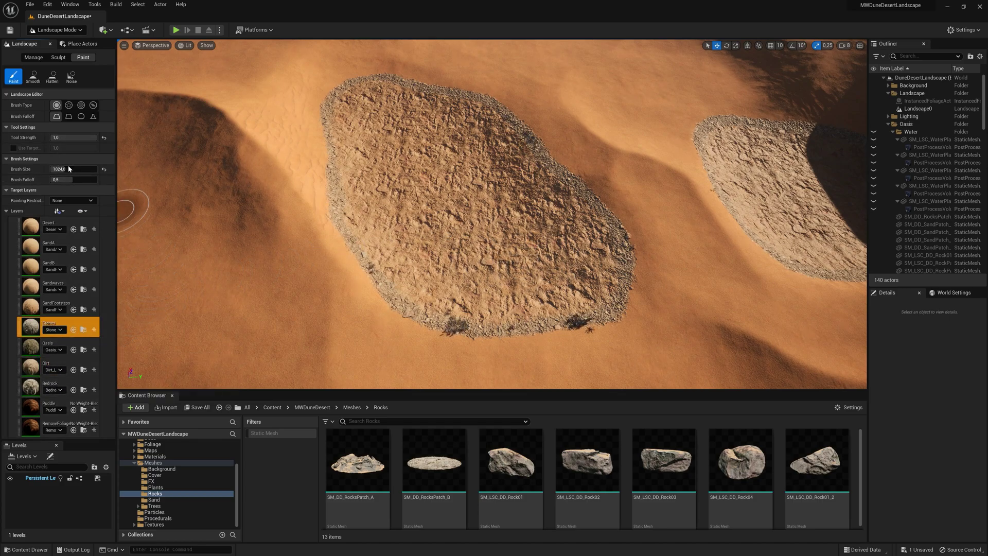
type("256")
key("Return")
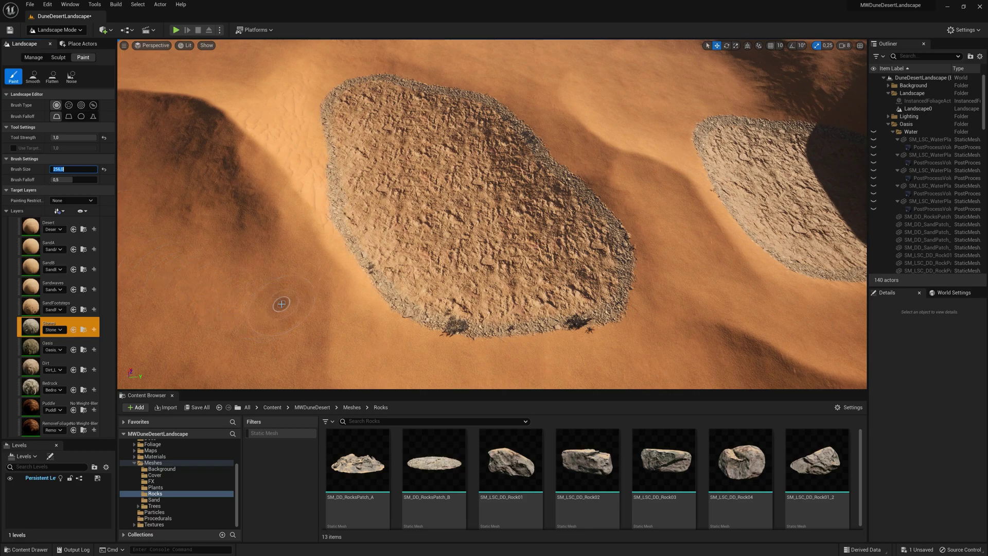
left_click_drag(435, 301, 487, 318)
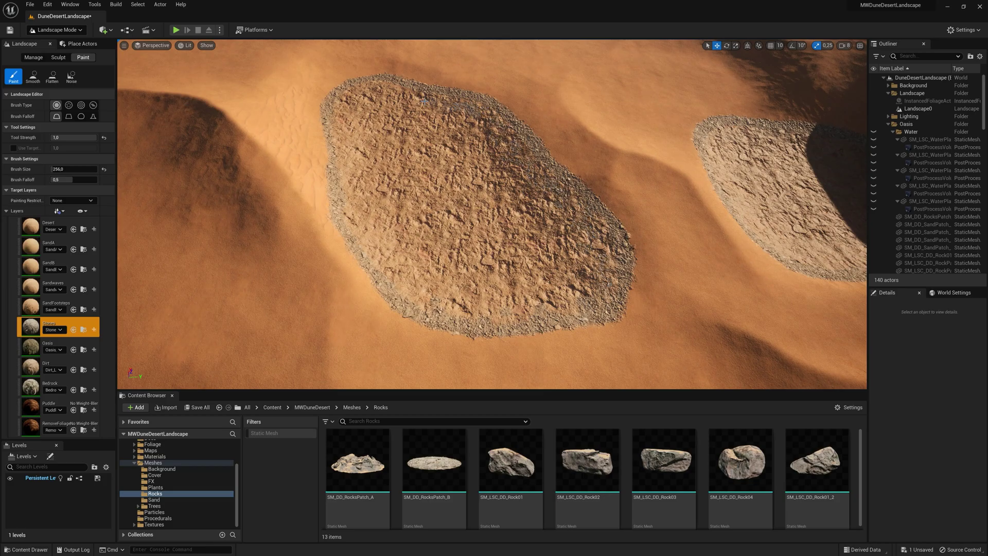
left_click_drag(357, 173, 355, 213)
key("d")
right_click_drag(399, 284, 399, 276)
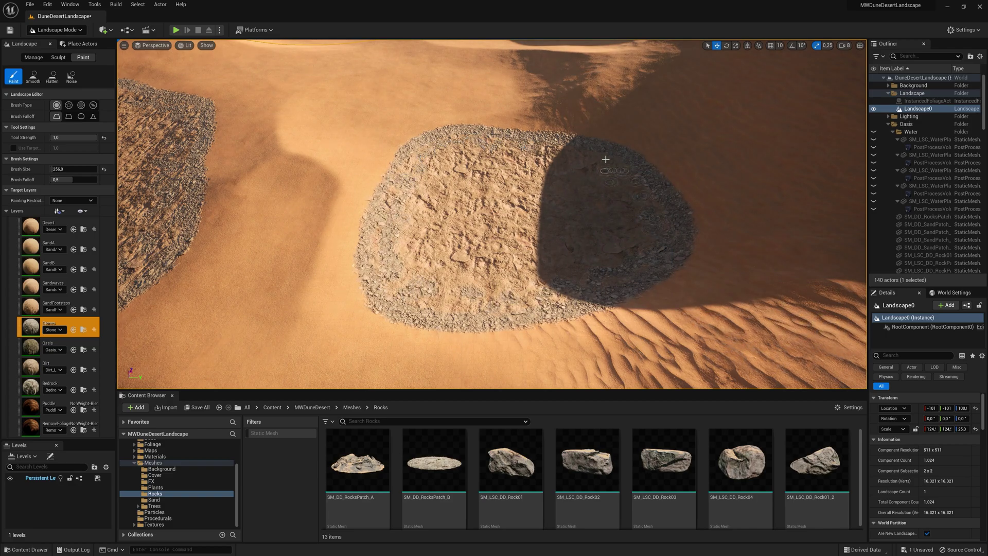
Dab scattered Bedrock patches along the edge and across the dirt of the larger pool bed
left_click(66, 386)
right_click_drag(515, 247, 533, 248)
key("a")
right_click_drag(594, 222, 568, 227)
left_click_drag(614, 325, 569, 365)
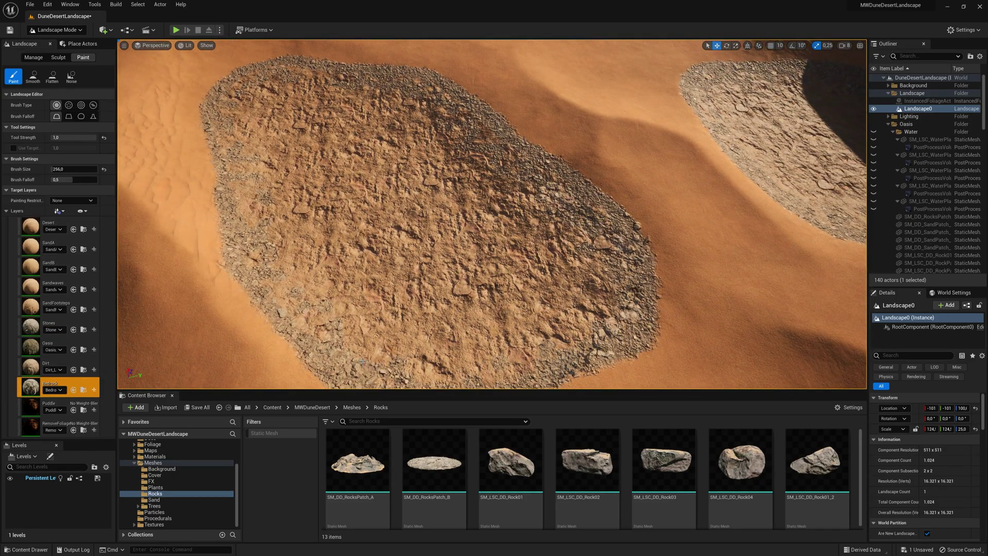
left_click(322, 345)
left_click(253, 255)
left_click(244, 209)
left_click(303, 175)
left_click(299, 116)
left_click(380, 130)
left_click(381, 200)
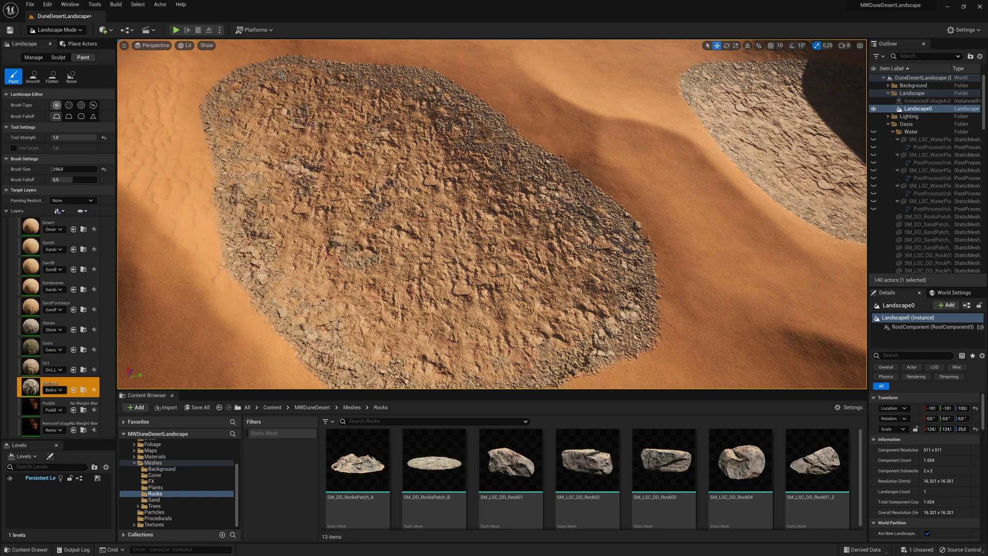
Paint Bedrock patches around the inner edge of the smaller, partly shaded pool bed
key("d")
mouse_move(519, 152)
right_mouse_down()
mouse_move(559, 149)
mouse_move(535, 160)
right_mouse_up()
left_click(418, 123)
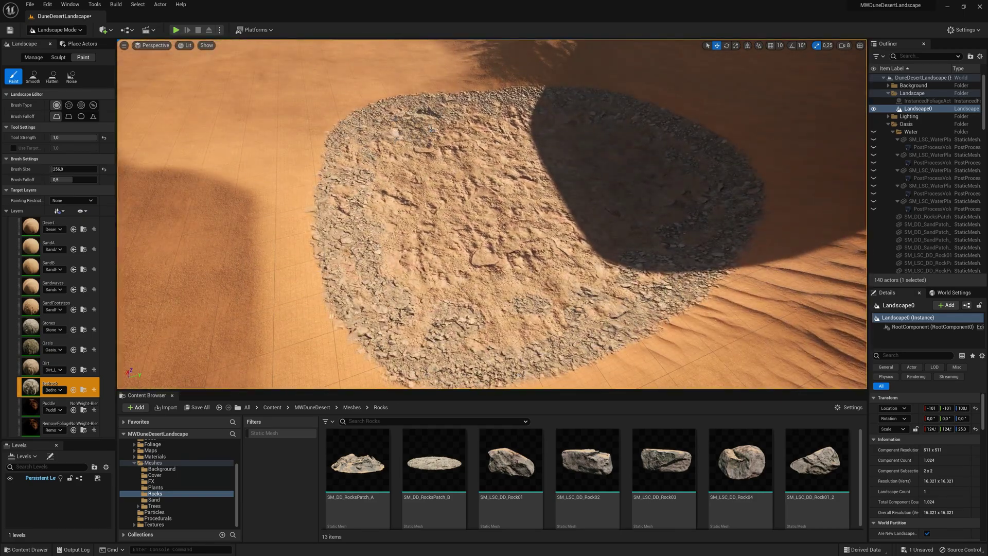
left_click(393, 221)
left_click_drag(406, 274, 692, 194)
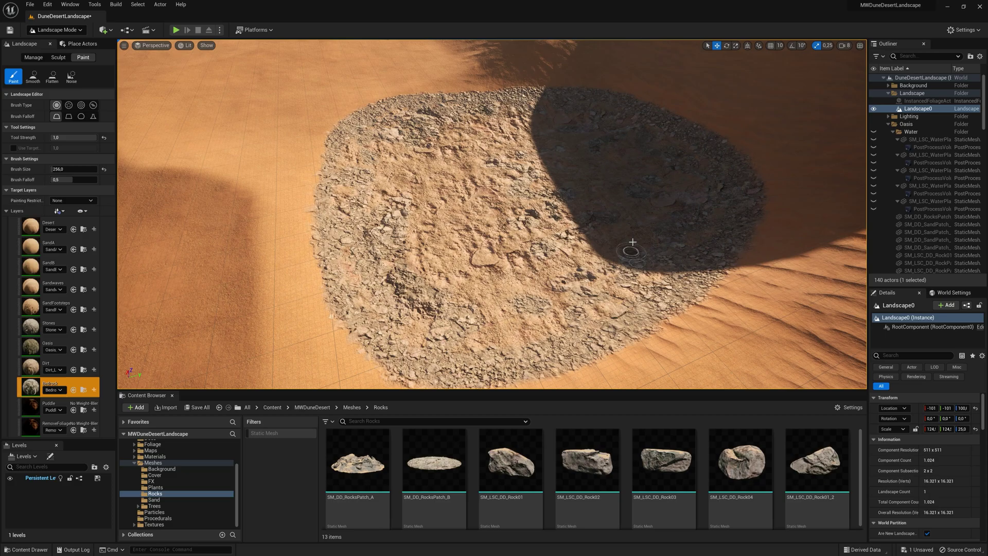
Examine the sand ridge between the two painted pool beds from a low viewpoint
key("s")
right_click_drag(632, 242, 324, 200)
key("a")
key("w")
key("w")
key("d")
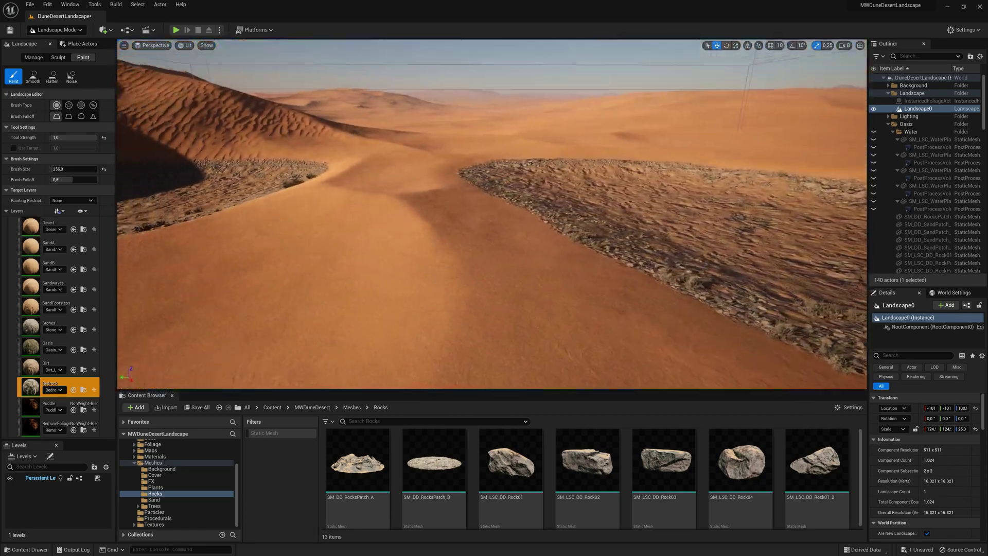
right_click_drag(515, 231, 543, 191)
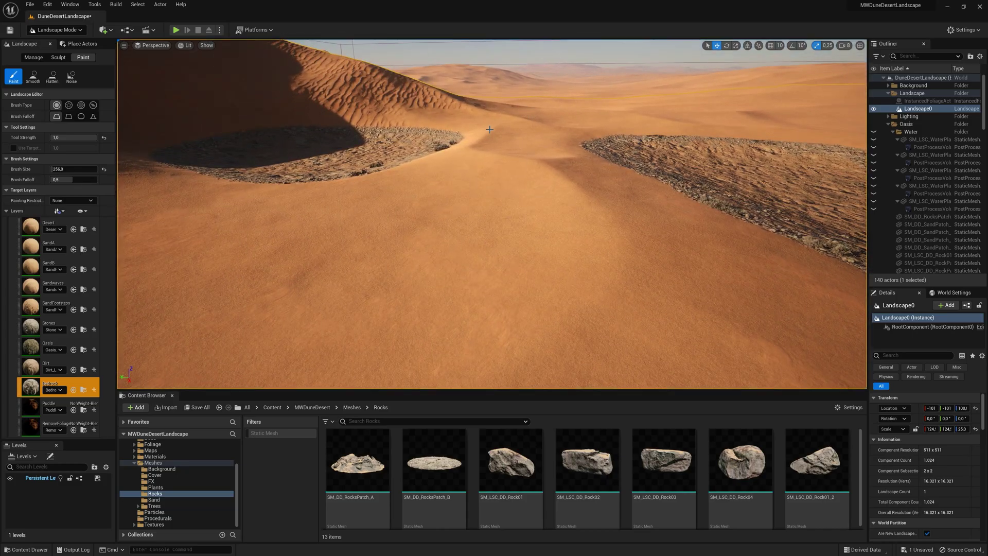
right_click_drag(541, 243, 499, 204)
key("d")
Paint irregular Stones streaks across the sand between the two pool beds with the brush falloff set to 1.0
mouse_move(499, 205)
left_mouse_down()
mouse_move(314, 198)
mouse_move(520, 239)
mouse_move(684, 221)
left_mouse_up()
left_click(49, 324)
mouse_move(73, 180)
left_mouse_down()
mouse_move(61, 179)
mouse_move(96, 179)
left_mouse_up()
mouse_move(330, 204)
left_mouse_down()
mouse_move(530, 268)
mouse_move(689, 221)
mouse_move(379, 185)
left_mouse_up()
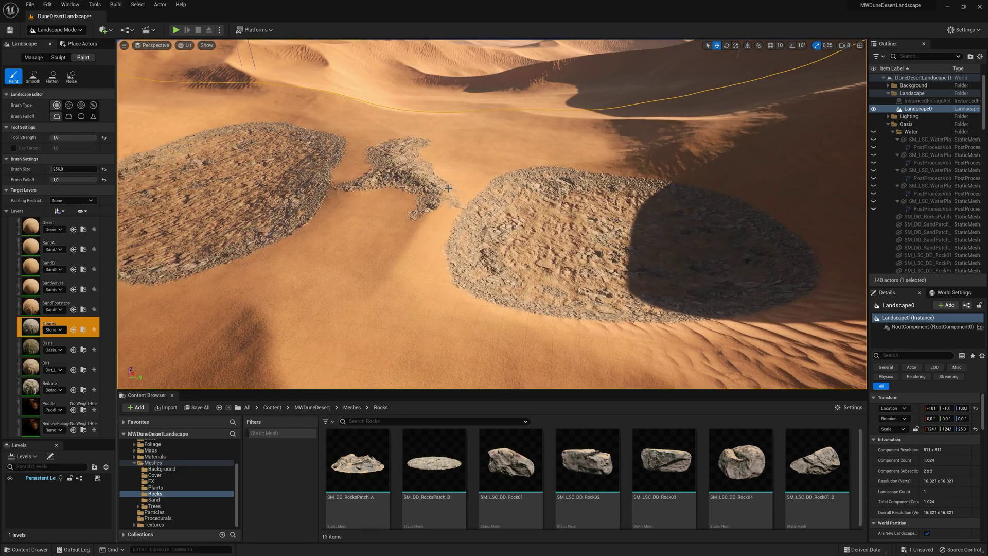
mouse_move(430, 198)
left_mouse_down()
mouse_move(407, 281)
mouse_move(408, 205)
left_mouse_up()
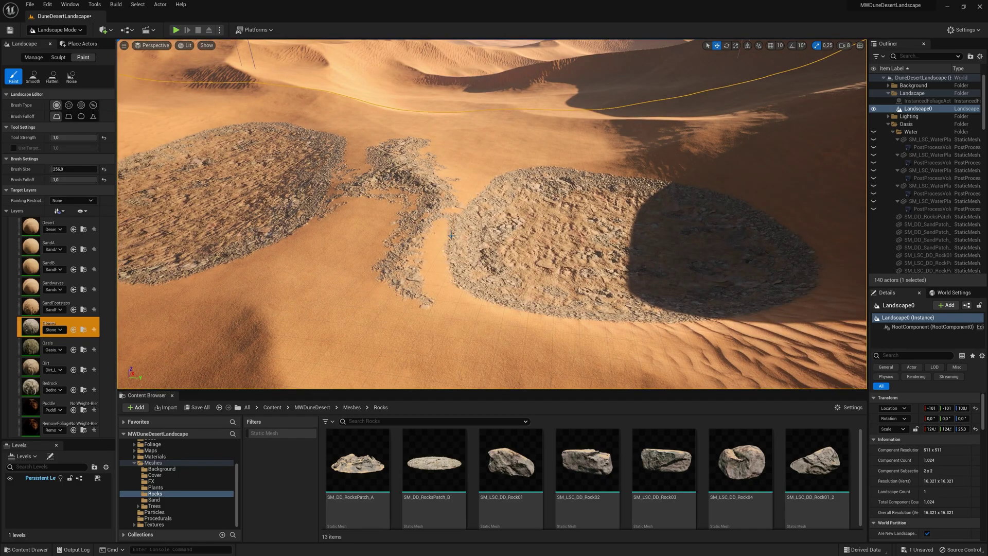
right_click_drag(523, 219, 361, 257)
right_click_drag(502, 205, 464, 145)
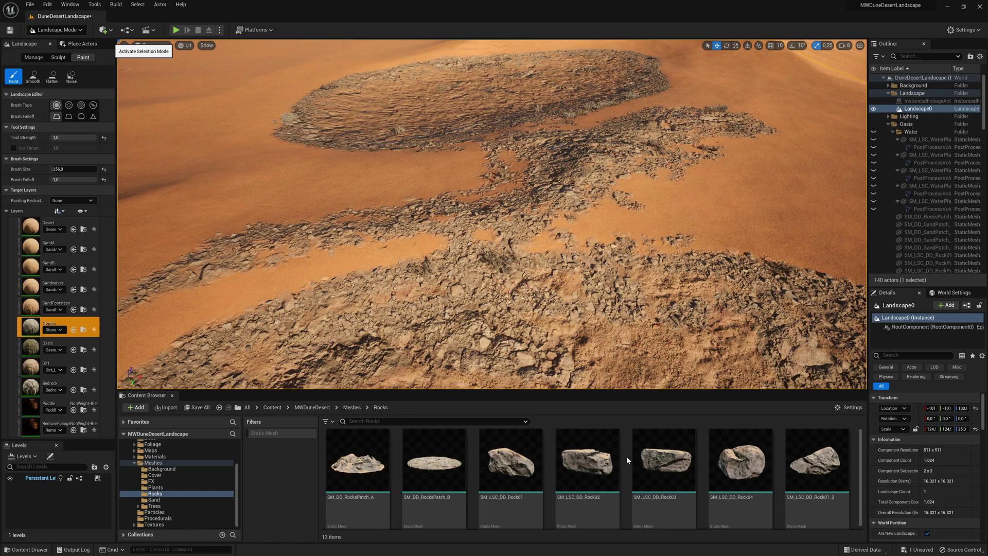
Place the SM_LSC_DD_Rock01 mesh on the stony ridge between the two pool beds and scale it to 4 on all axes
left_click_drag(512, 460, 589, 153)
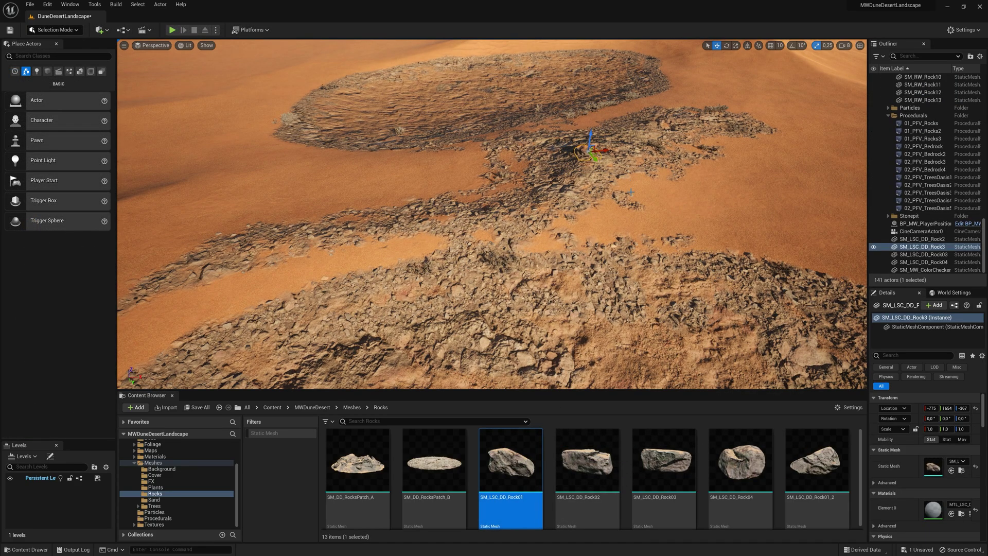
type("4")
left_click(946, 429)
type("4")
left_click(962, 429)
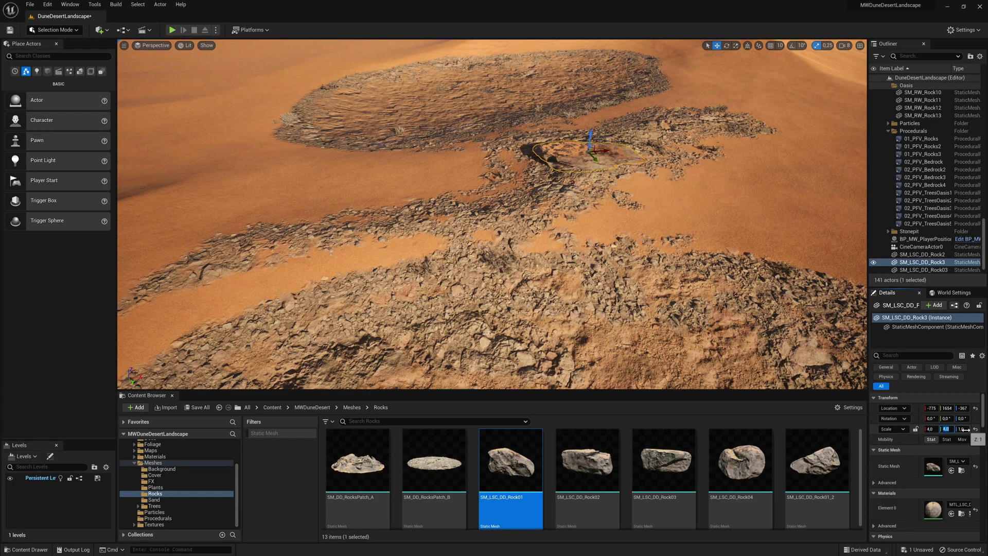
type("4")
key("Return")
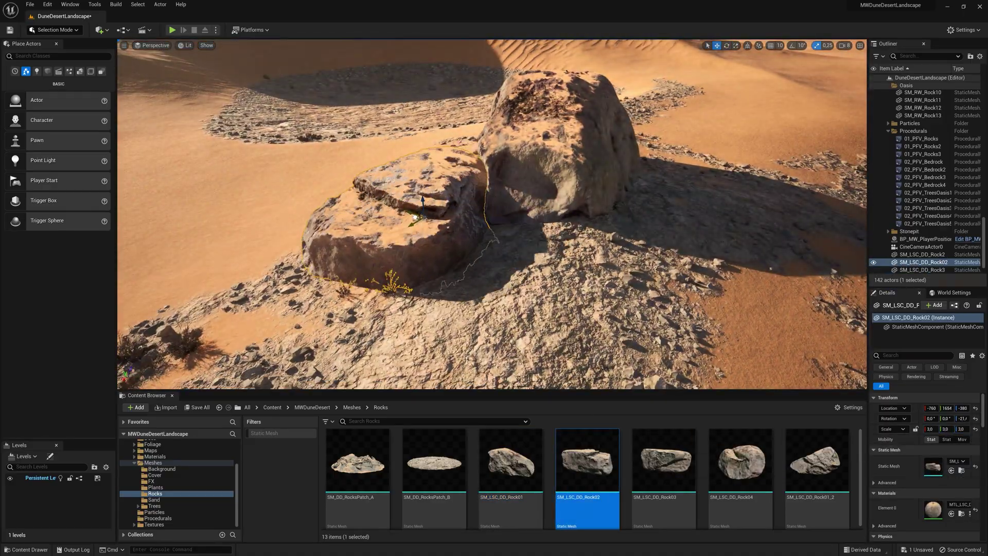
Place the SM_LSC_DD_Rock04 mesh on the open stone patch beside the large boulders
key("Escape")
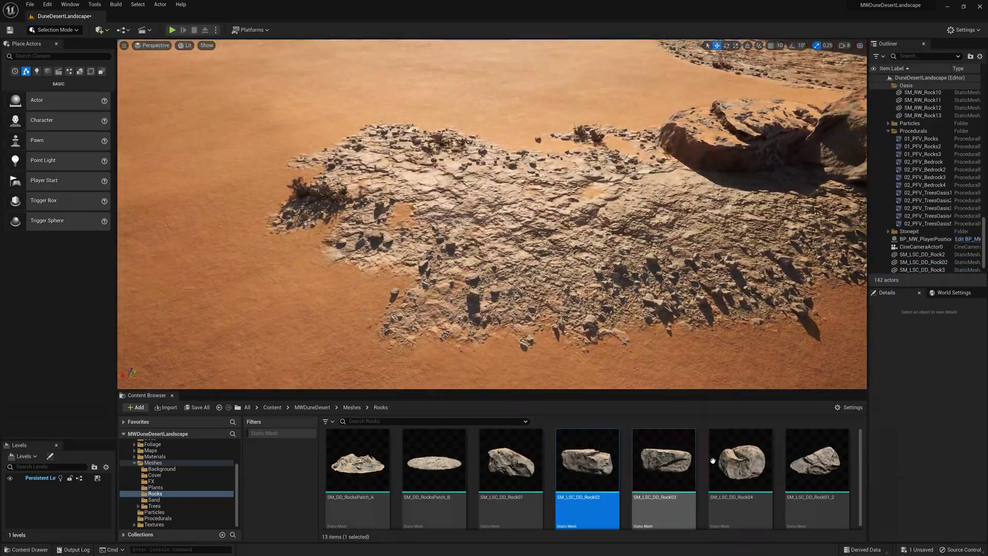
left_click_drag(741, 460, 453, 202)
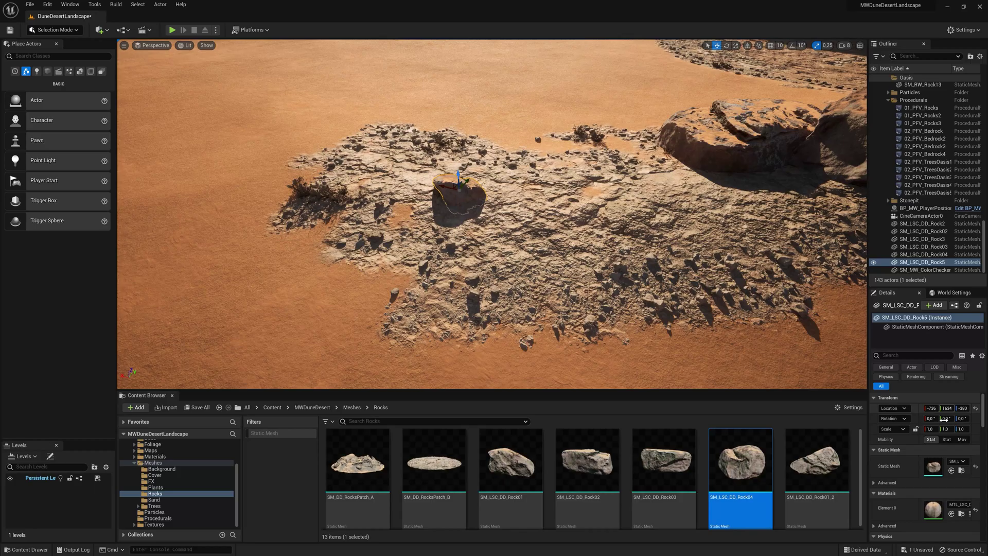
key("Escape")
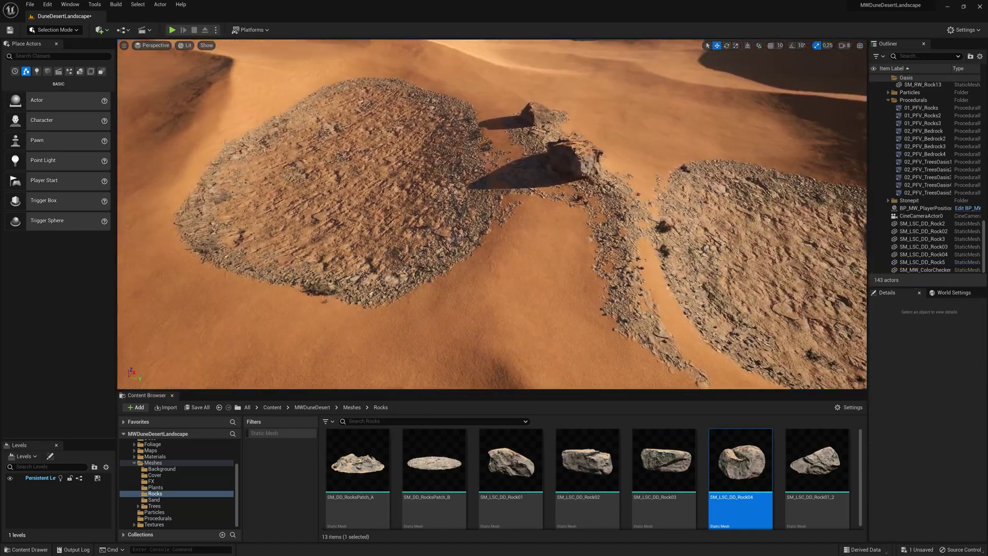
Make the Water folder's water planes visible so both pools are filled
left_click_drag(985, 230, 984, 92)
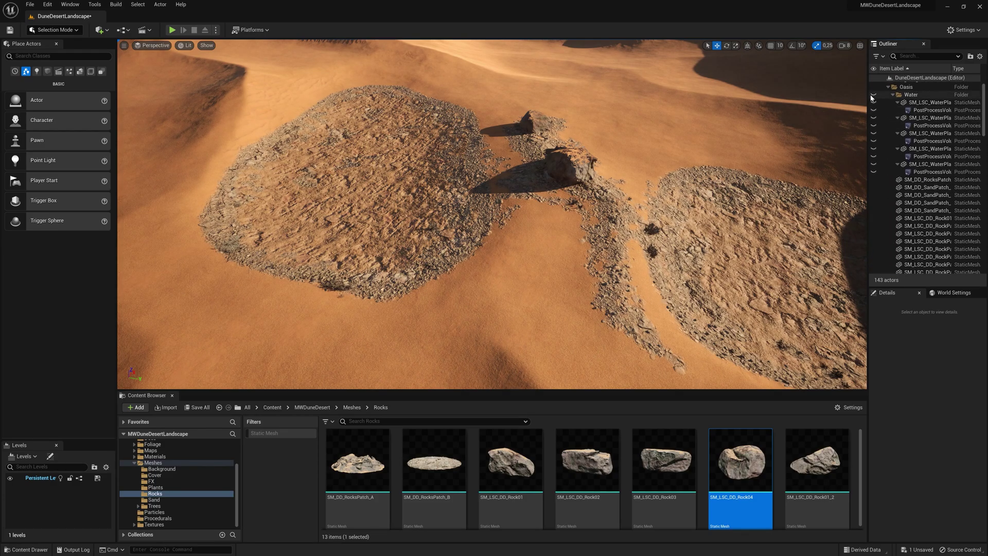
left_click(874, 96)
right_click_drag(569, 221, 181, 127)
Paint the Oasis landscape layer along one end of the larger pool's shore with the brush falloff set to 0.2
left_click(60, 32)
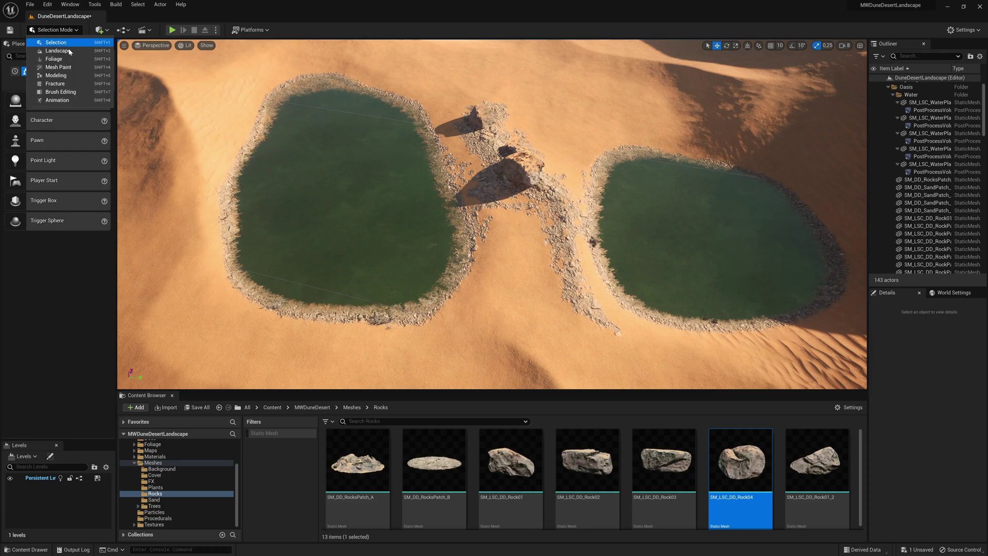
left_click(90, 50)
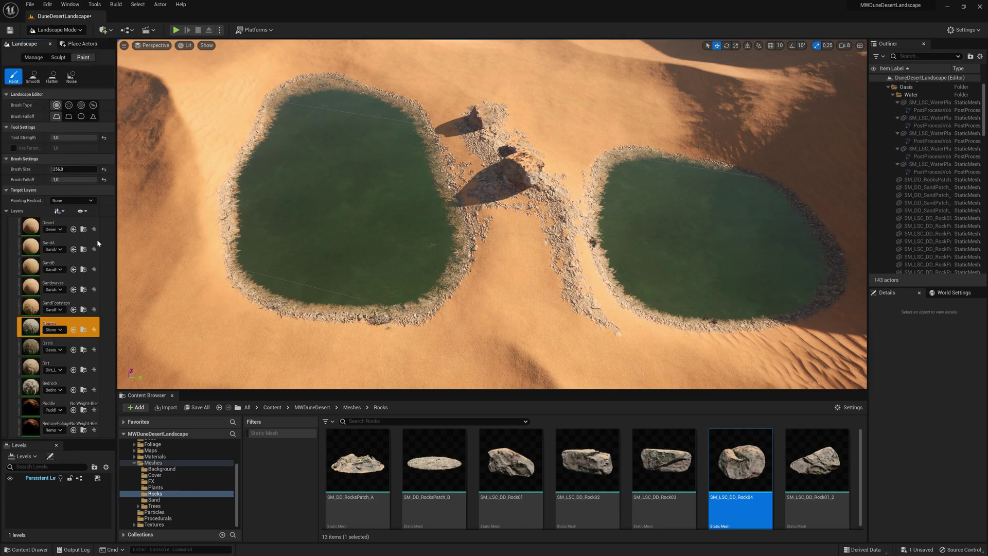
left_click(73, 350)
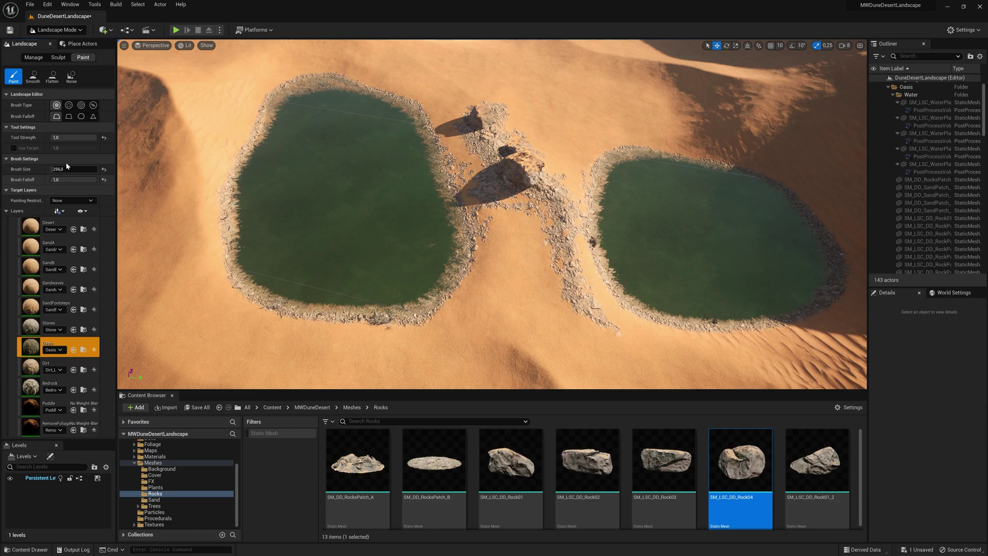
left_click(62, 180)
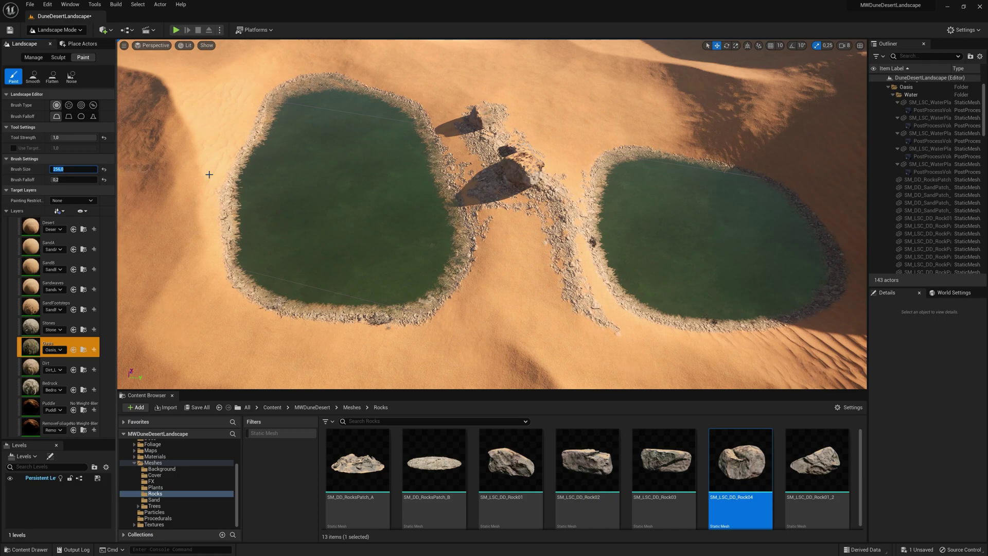
right_click_drag(488, 305, 442, 345)
key("w")
left_click_drag(326, 202, 344, 217)
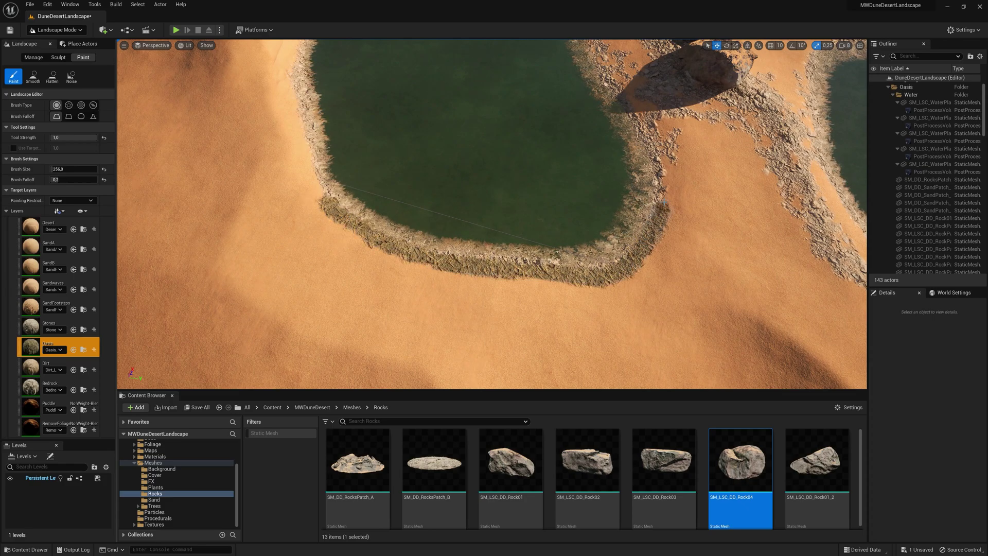
Extend the Oasis layer around the remaining shoreline of the larger pool
right_click_drag(694, 165, 514, 195)
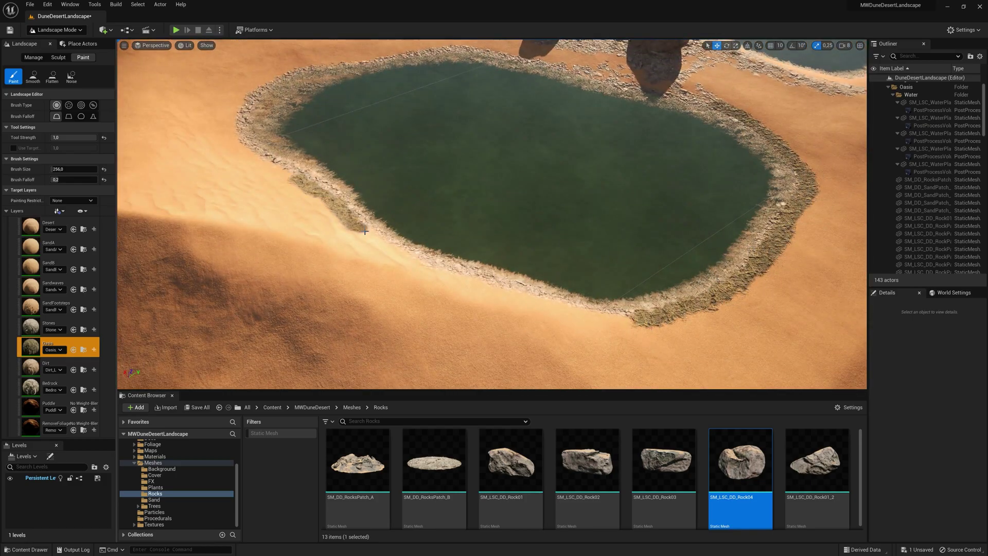
left_click_drag(355, 219, 615, 319)
right_click_drag(615, 318, 535, 228)
left_click_drag(536, 228, 379, 144)
right_click_drag(380, 144, 330, 103)
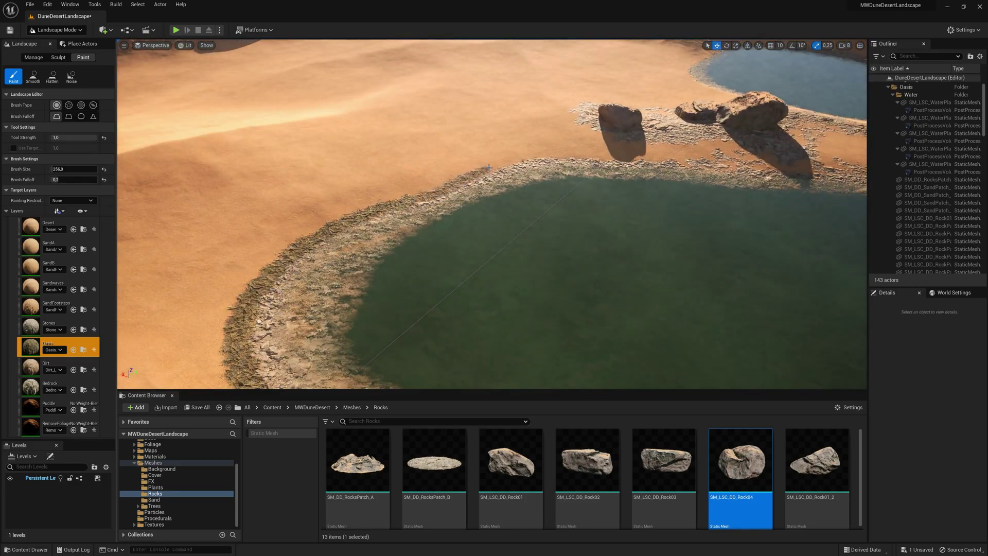
left_click_drag(247, 350, 625, 167)
mouse_move(626, 167)
right_mouse_down()
mouse_move(638, 150)
mouse_move(681, 161)
mouse_move(690, 98)
mouse_move(617, 147)
right_mouse_up()
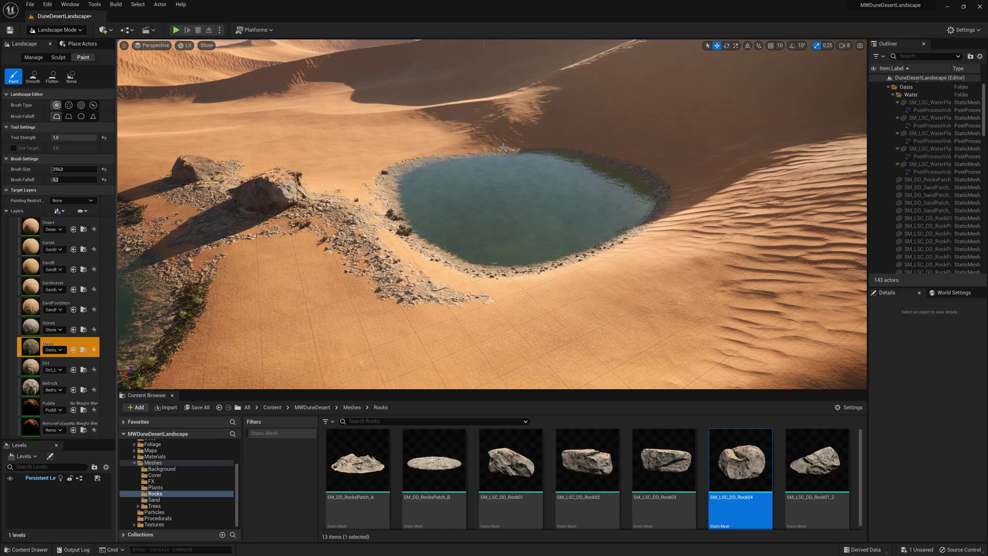
Paint Oasis layer strips along the smaller pool's shore and irregular patches on the sand around both pools
mouse_move(520, 150)
left_mouse_down()
mouse_move(394, 166)
mouse_move(464, 276)
mouse_move(672, 219)
left_mouse_up()
mouse_move(672, 219)
right_mouse_down()
mouse_move(546, 319)
mouse_move(556, 340)
right_mouse_up()
mouse_move(335, 49)
left_mouse_down()
mouse_move(494, 257)
mouse_move(590, 304)
left_mouse_up()
left_click_drag(522, 84, 582, 106)
mouse_move(581, 105)
right_mouse_down()
mouse_move(566, 41)
mouse_move(546, 98)
right_mouse_up()
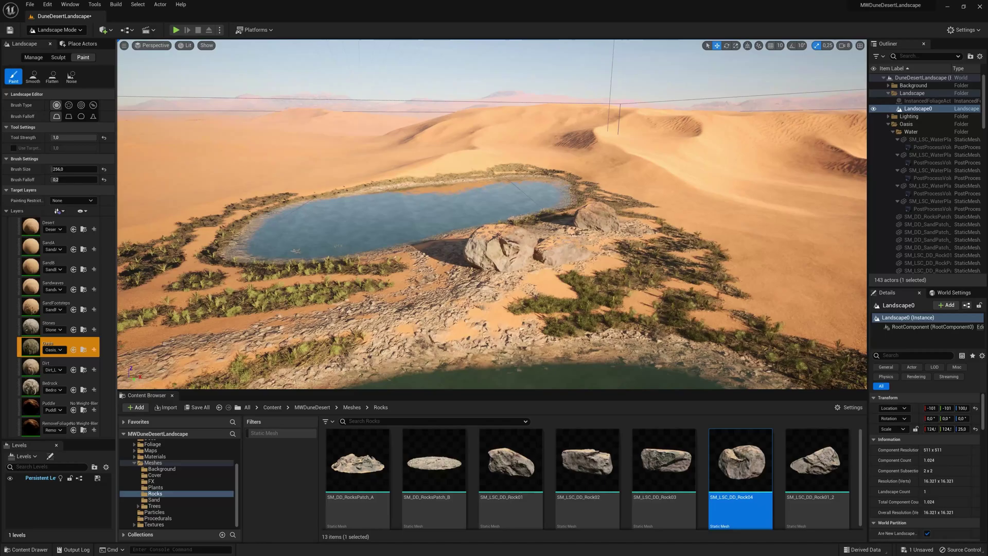
right_click_drag(492, 214, 386, 253)
Return to Selection mode and resimulate the 01_PFV_Rocks3 procedural foliage volume to scatter rocks around the pools
left_click(57, 31)
left_click(62, 45)
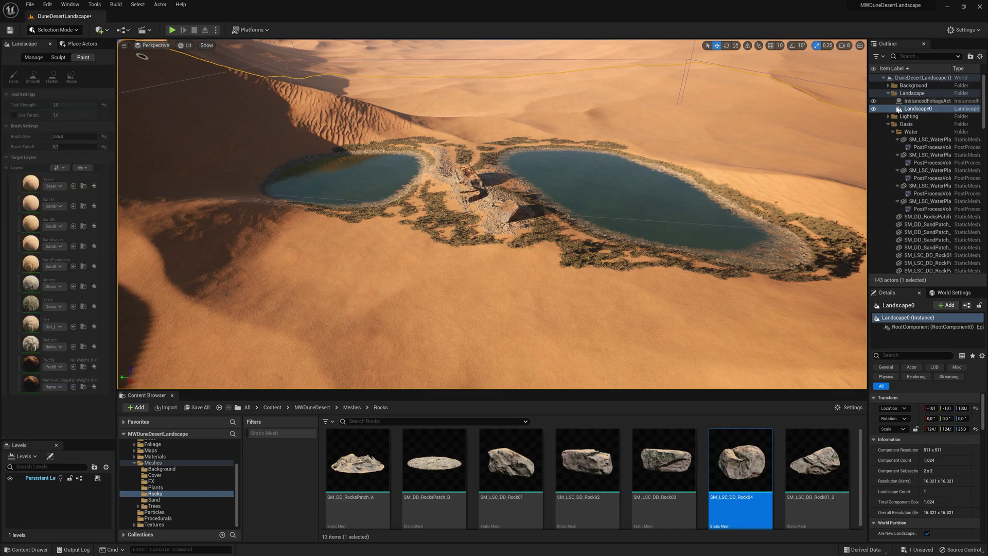
left_click_drag(982, 116, 983, 259)
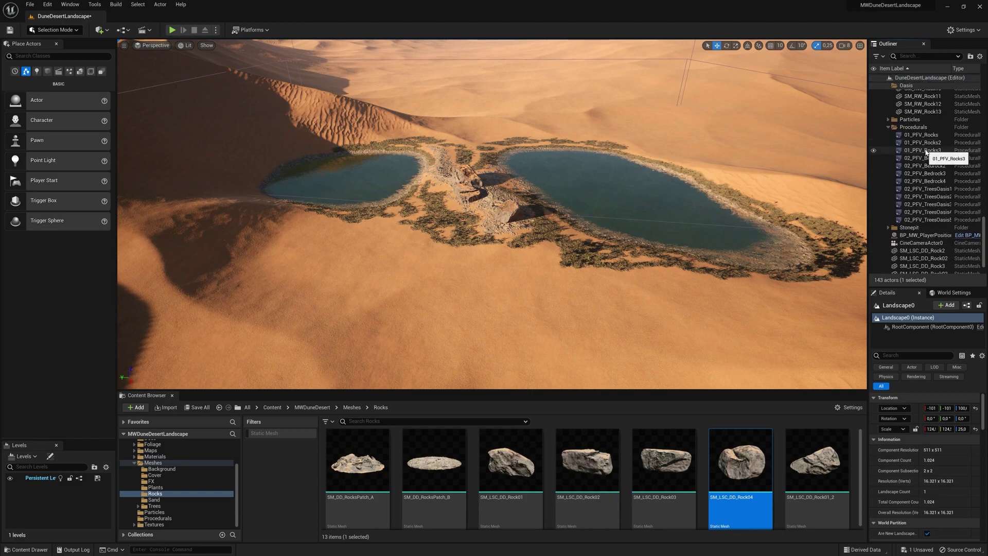
left_click(926, 151)
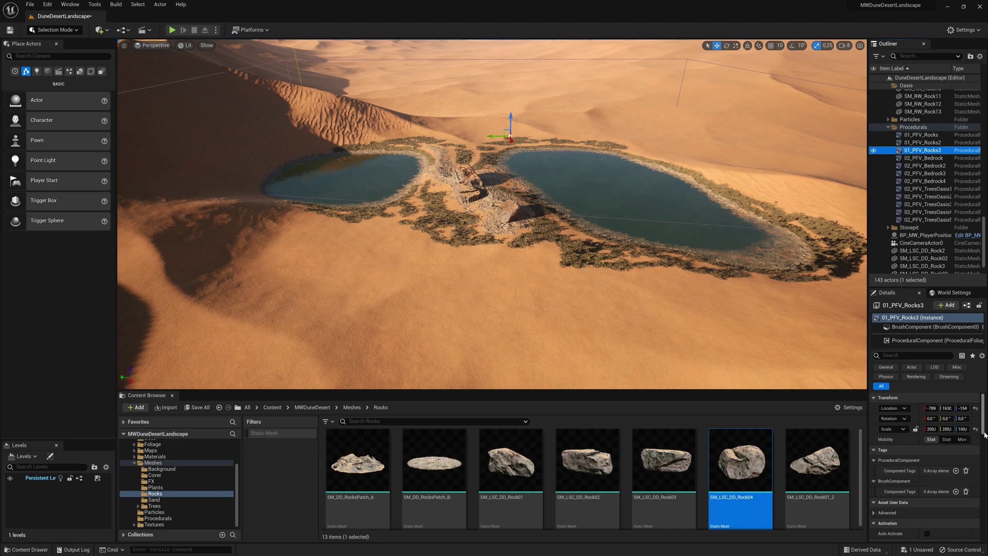
left_click_drag(985, 435, 977, 511)
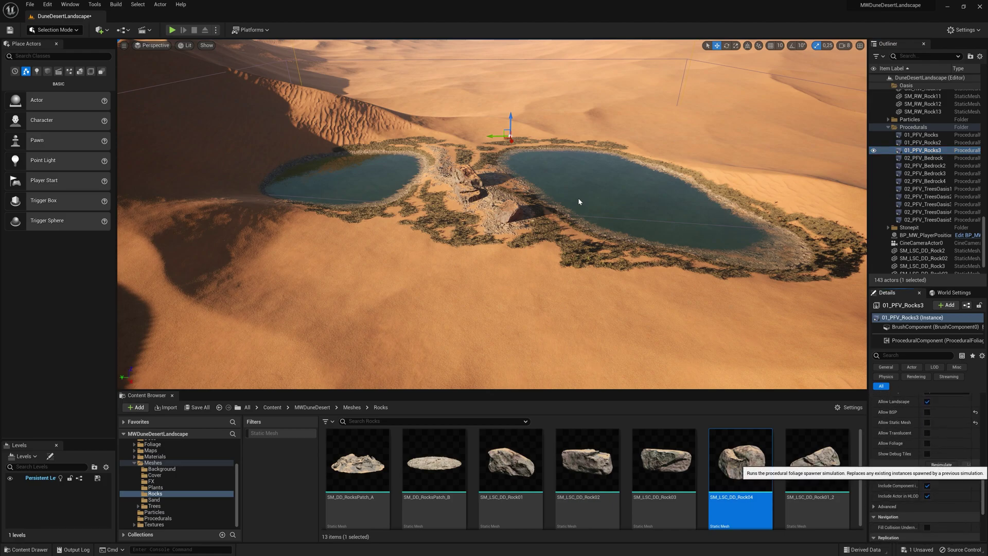
key("w")
mouse_move(583, 189)
right_mouse_down()
mouse_move(546, 173)
mouse_move(610, 162)
mouse_move(621, 173)
mouse_move(591, 186)
right_mouse_up()
key("s")
key("d")
key("s")
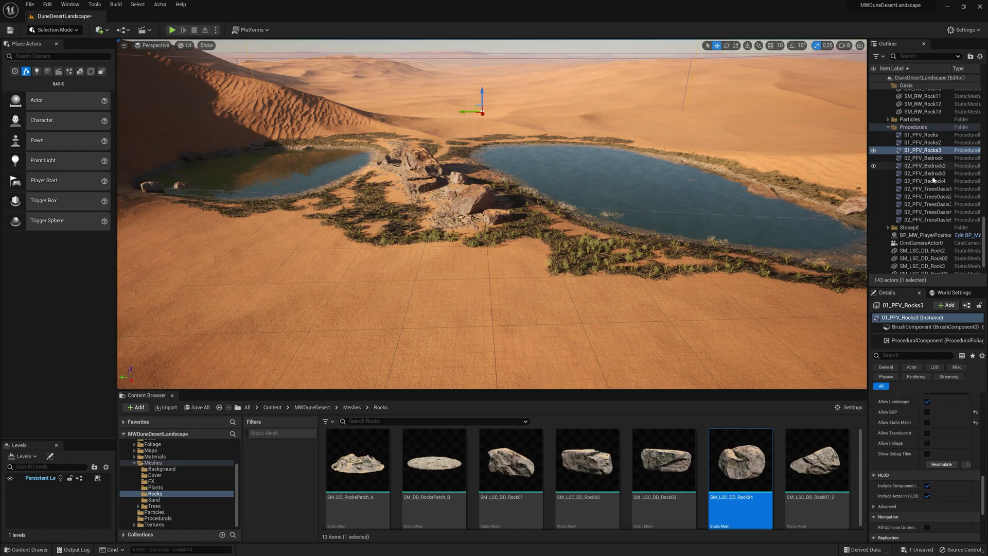
Resimulate the 02_PFV_Bedrock4 procedural foliage volume over the oasis
left_click(934, 181)
left_click(941, 463)
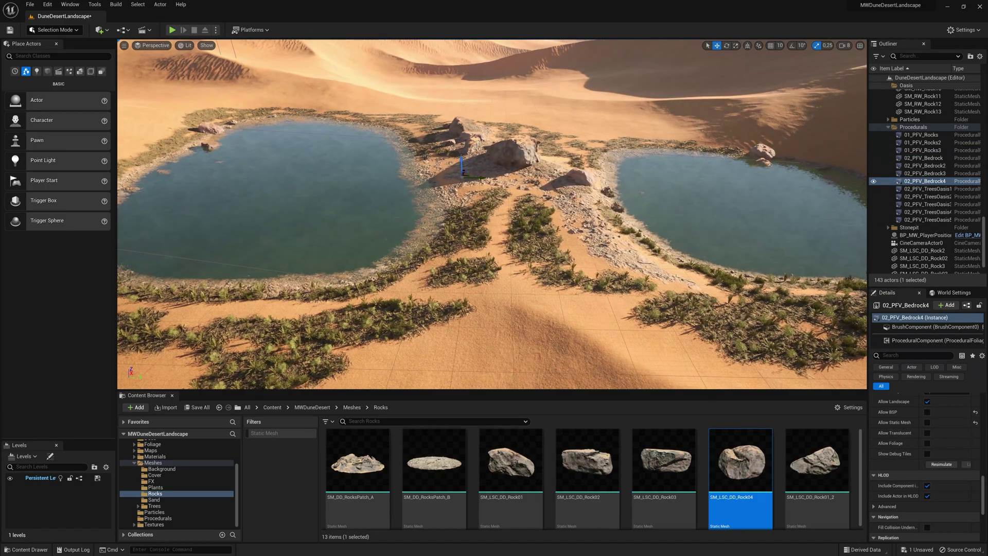
right_click_drag(492, 214, 498, 221)
key("s")
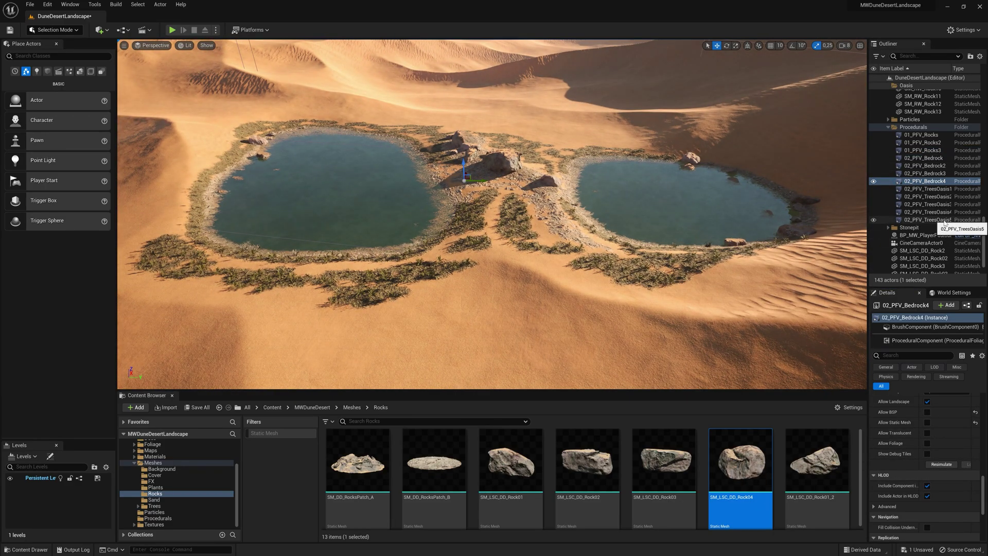
Resimulate the 02_PFV_TreesOasis5 procedural foliage volume to spawn palm trees on the painted Oasis areas
left_click(945, 222)
key("w")
right_click_drag(618, 206, 635, 206)
key("a")
key("d")
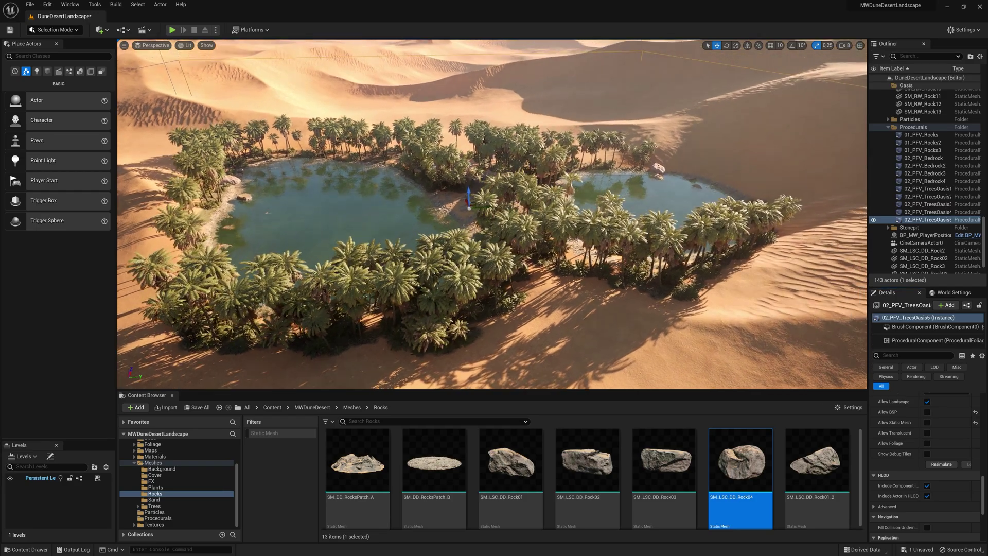
Paint extra Oasis layer patches on the bare rocky ground beside the water near the large boulder
right_click_drag(538, 241, 536, 214)
key("w")
key("w")
right_click_drag(587, 166, 587, 165)
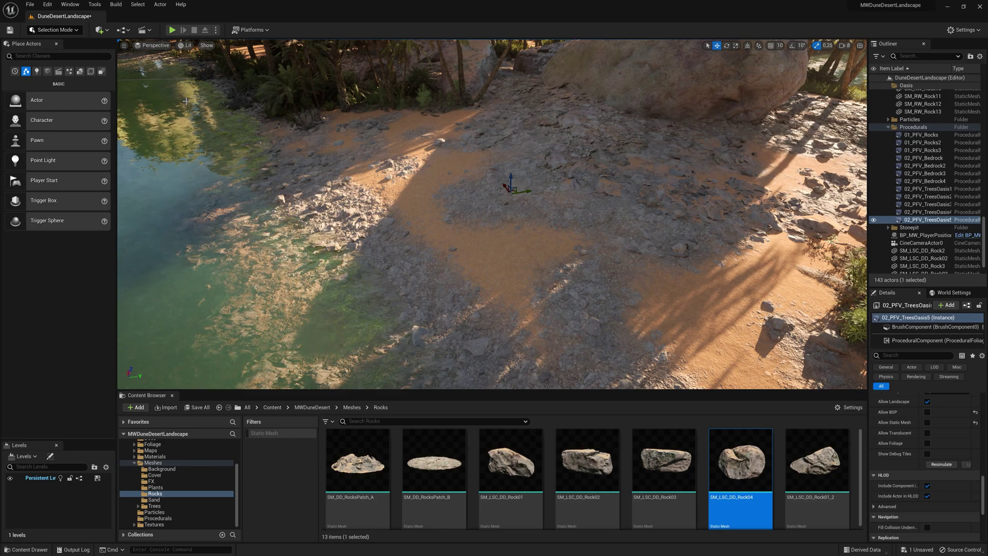
left_click(55, 30)
left_click(64, 52)
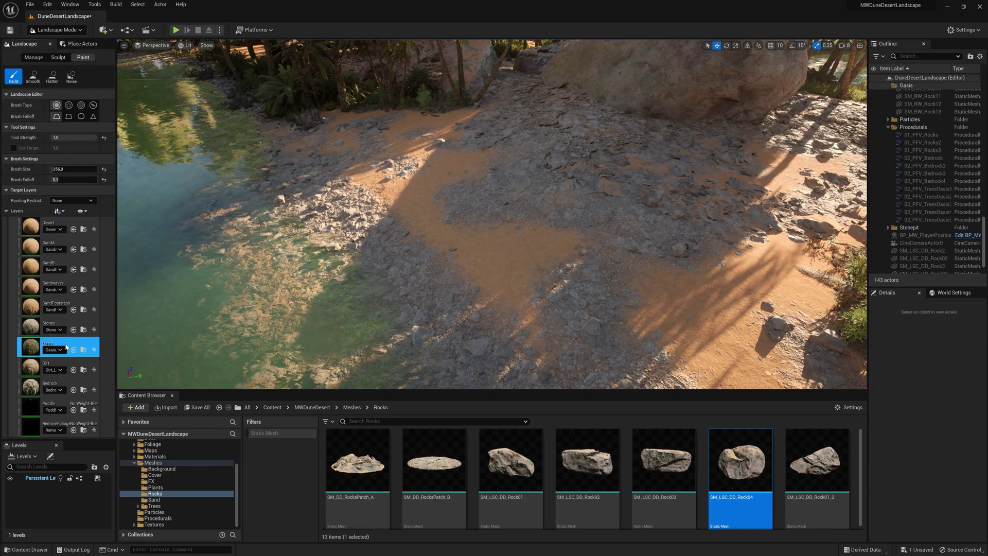
mouse_move(455, 161)
left_mouse_down()
mouse_move(412, 193)
mouse_move(366, 178)
mouse_move(386, 193)
mouse_move(473, 180)
mouse_move(453, 157)
mouse_move(399, 145)
mouse_move(338, 154)
mouse_move(585, 155)
mouse_move(648, 175)
mouse_move(609, 227)
mouse_move(486, 263)
left_mouse_up()
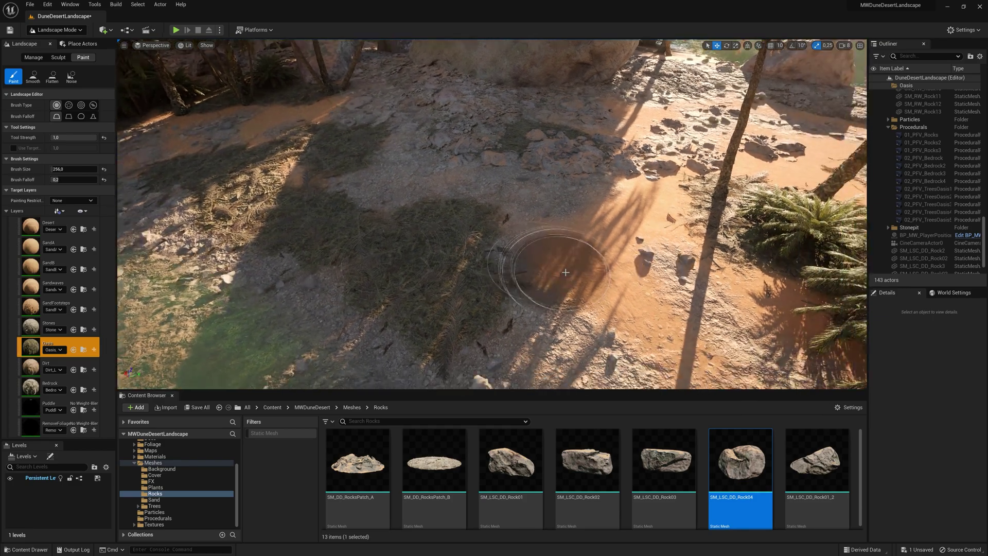
mouse_move(556, 269)
left_mouse_down()
mouse_move(671, 187)
mouse_move(514, 265)
mouse_move(535, 221)
mouse_move(633, 227)
left_mouse_up()
Switch back to Selection mode and rerun the 02_PFV_TreesOasis5 simulation to include the newly painted ground patches
left_click(56, 30)
left_click(66, 44)
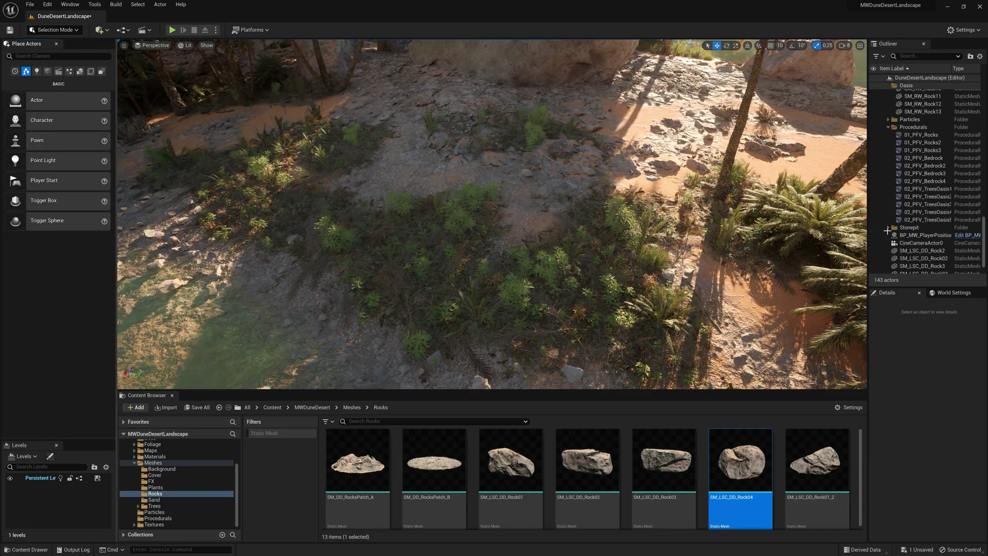
left_click(938, 220)
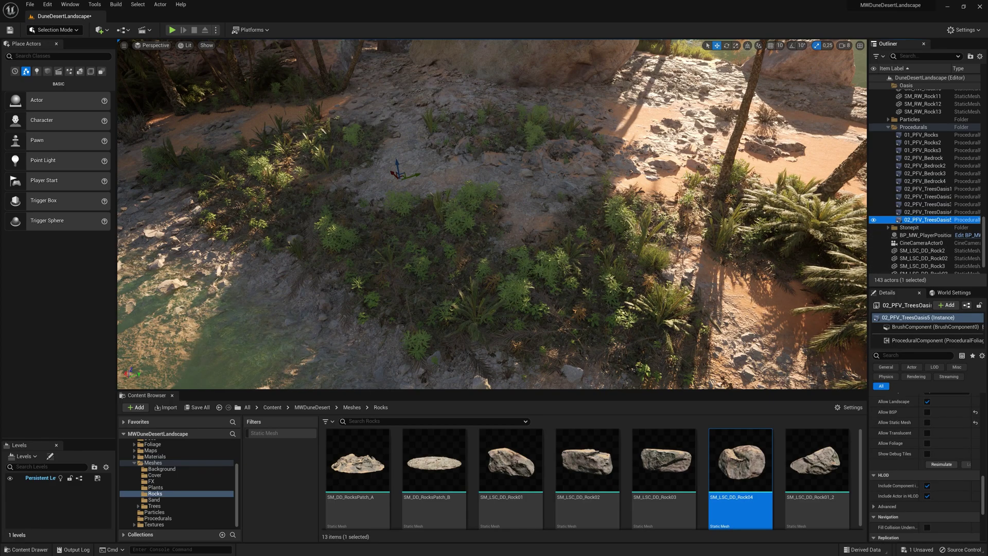
left_click(938, 462)
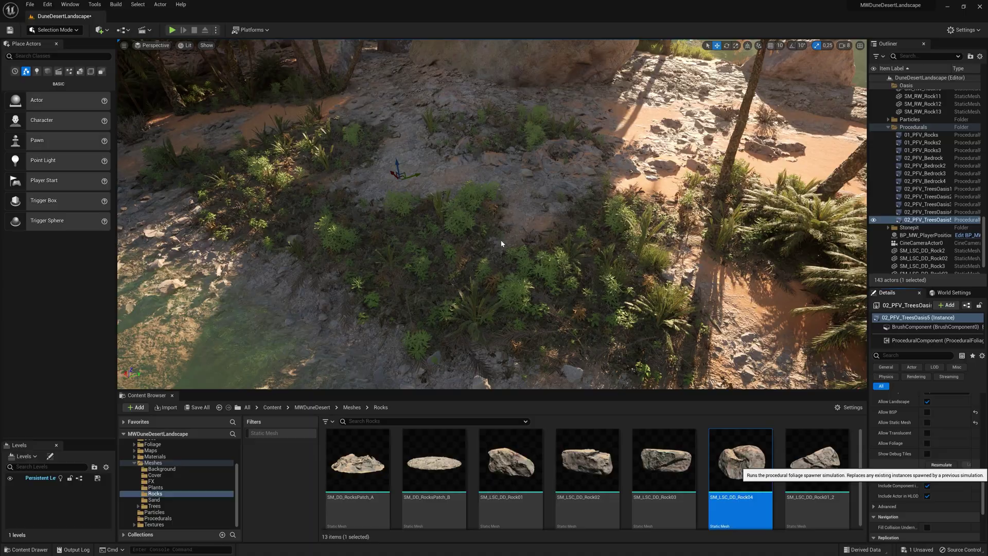
Examine the planted oasis from the water's edge, among the palms and from above the surrounding dunes
right_click_drag(501, 242, 510, 219)
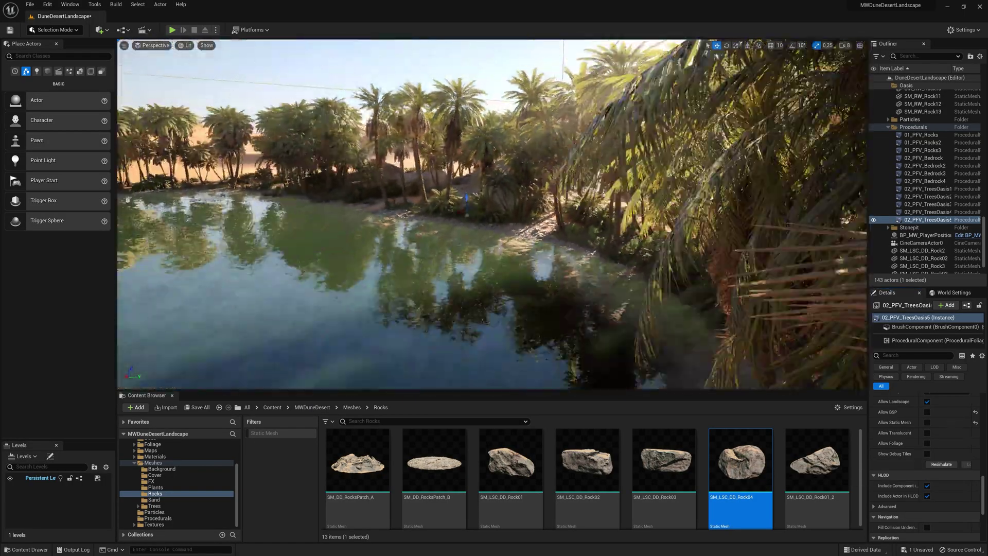
key("w")
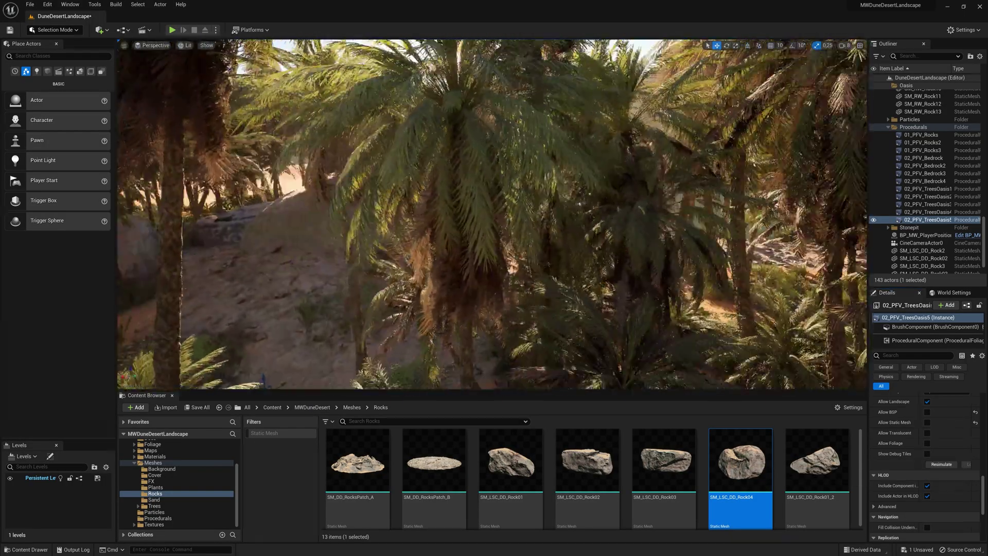
key("s")
right_click_drag(510, 218, 516, 246)
key("w")
right_click_drag(580, 280, 586, 248)
key("a")
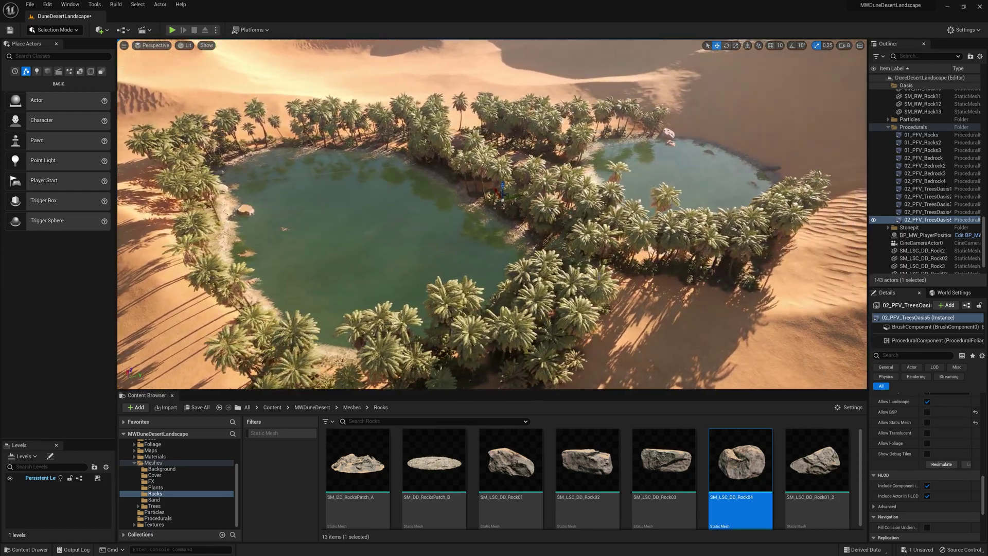
right_click_drag(586, 248, 462, 187)
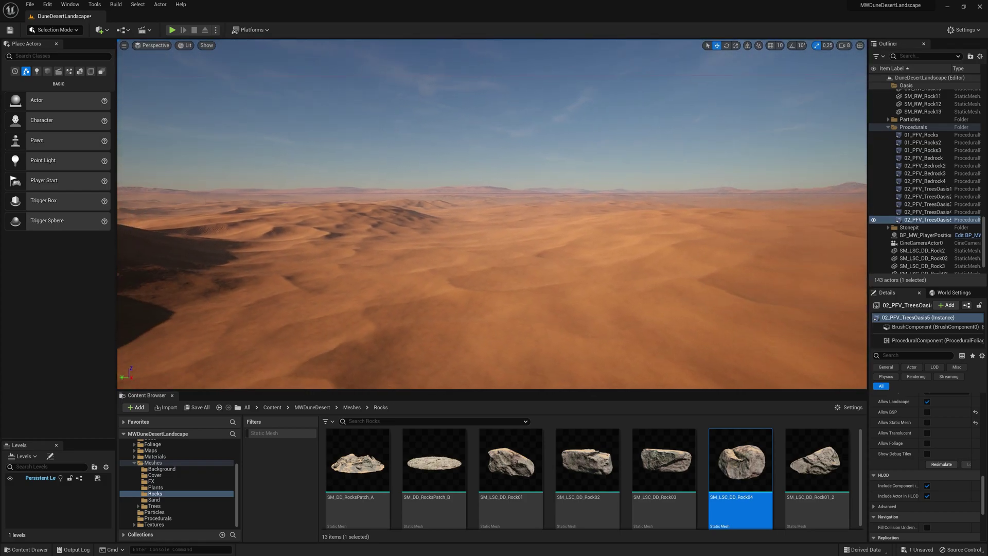
right_click_drag(586, 230, 456, 278)
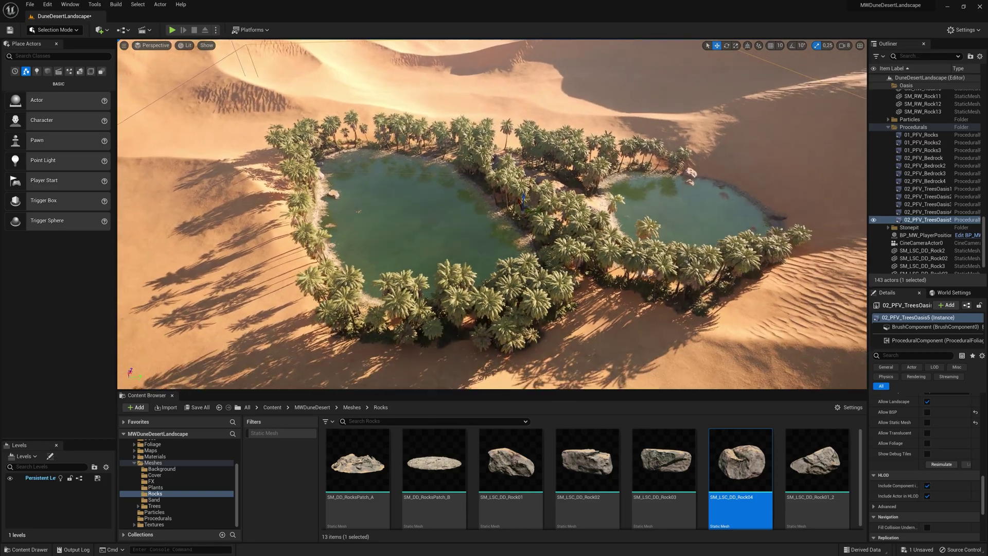